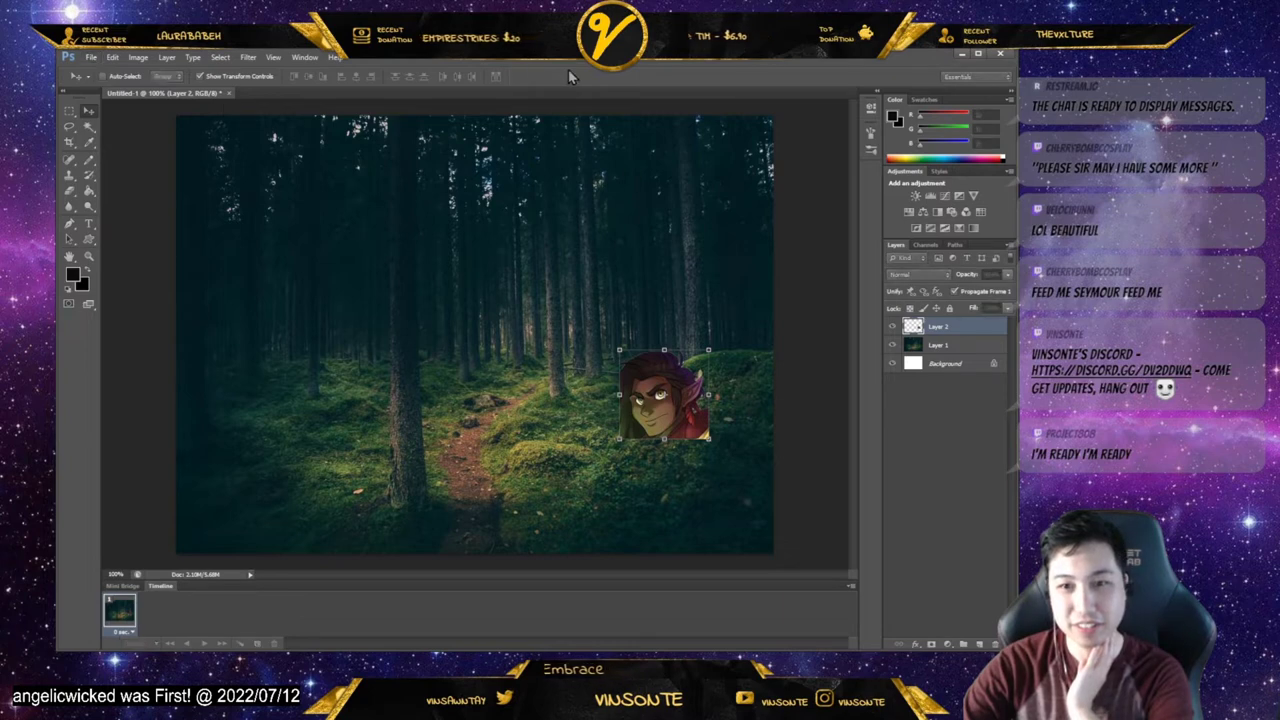
- Paste the red dragon ampersand logo into the forest image and move it to the left side of the canvas
{"action": "left_click", "coordinate": [629, 67]}
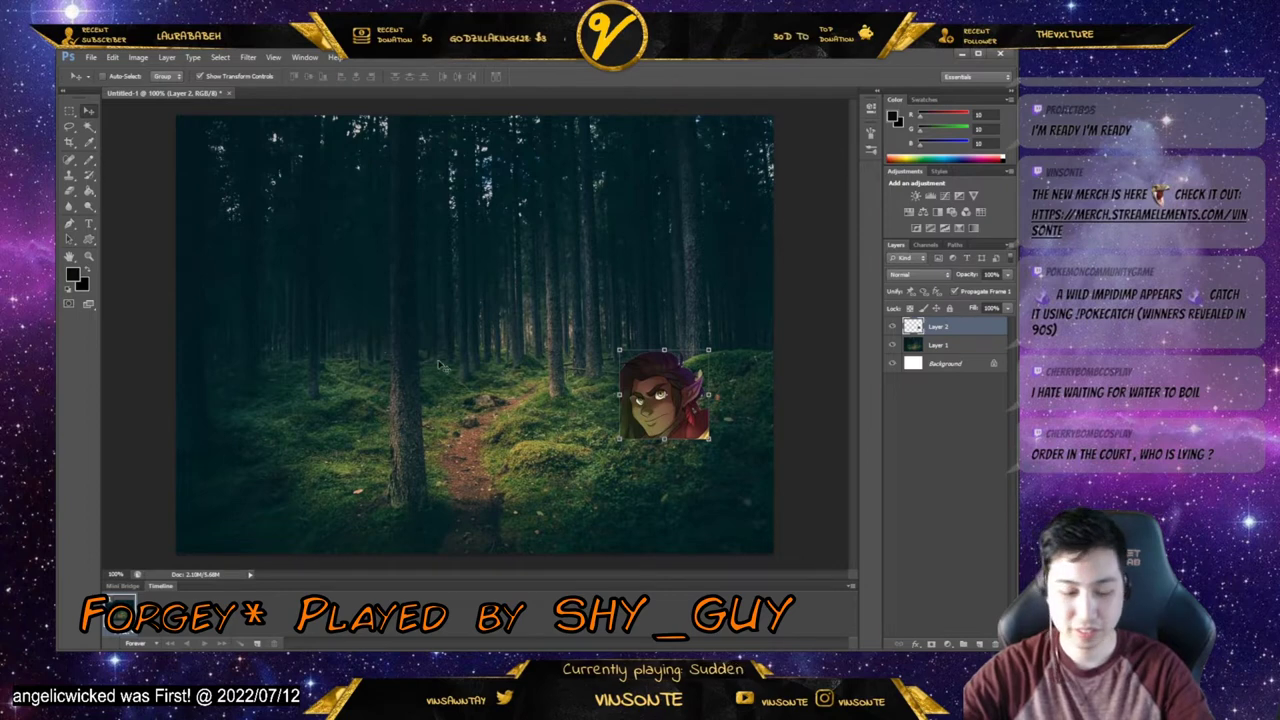
{"action": "key", "text": "ctrl+v"}
{"action": "left_click_drag", "start_coordinate": [538, 290], "coordinate": [352, 289]}
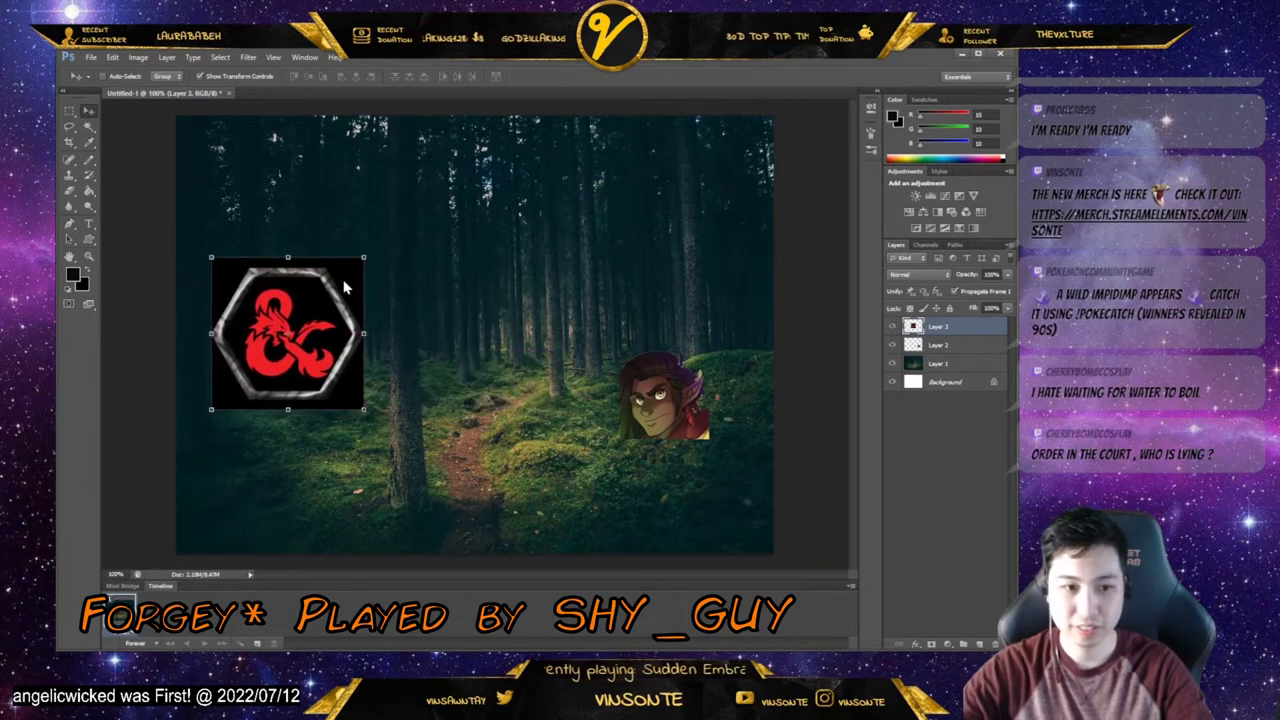
- Select the black area outside the logo's hexagonal frame with the Magic Wand, delete it and deselect
{"action": "key", "text": "w"}
{"action": "left_click", "coordinate": [355, 283]}
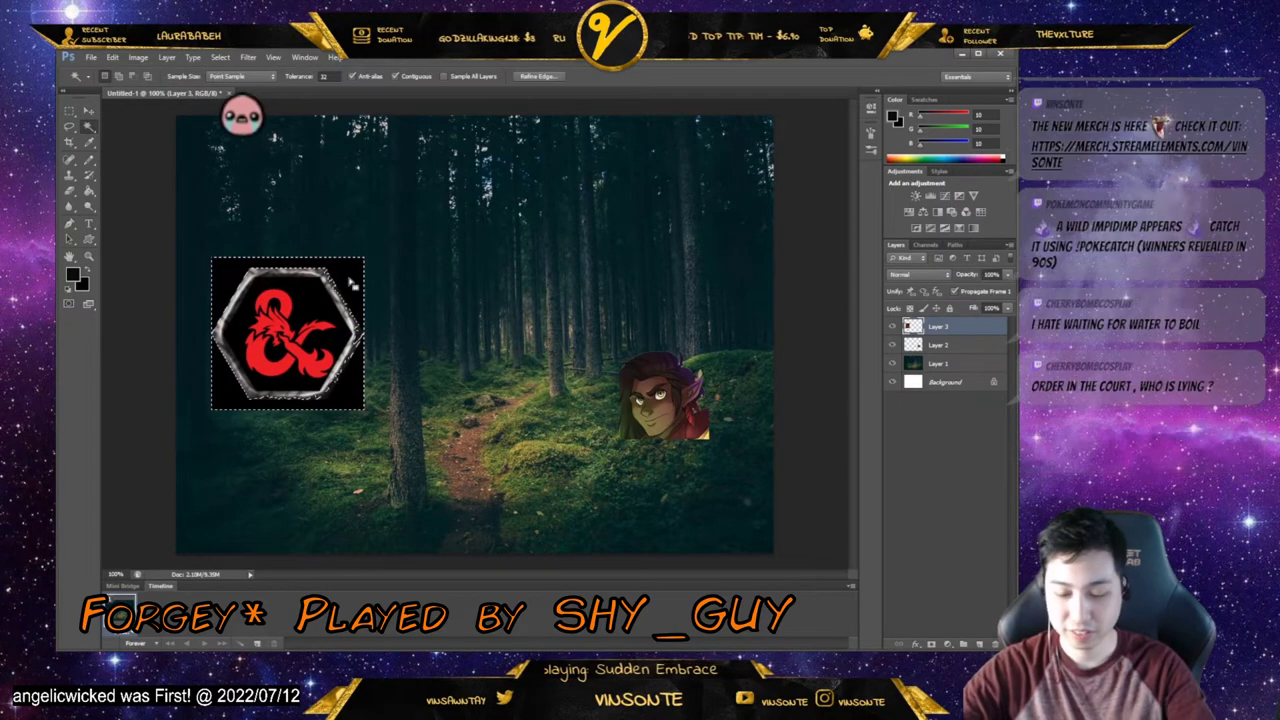
{"action": "key", "text": "Delete"}
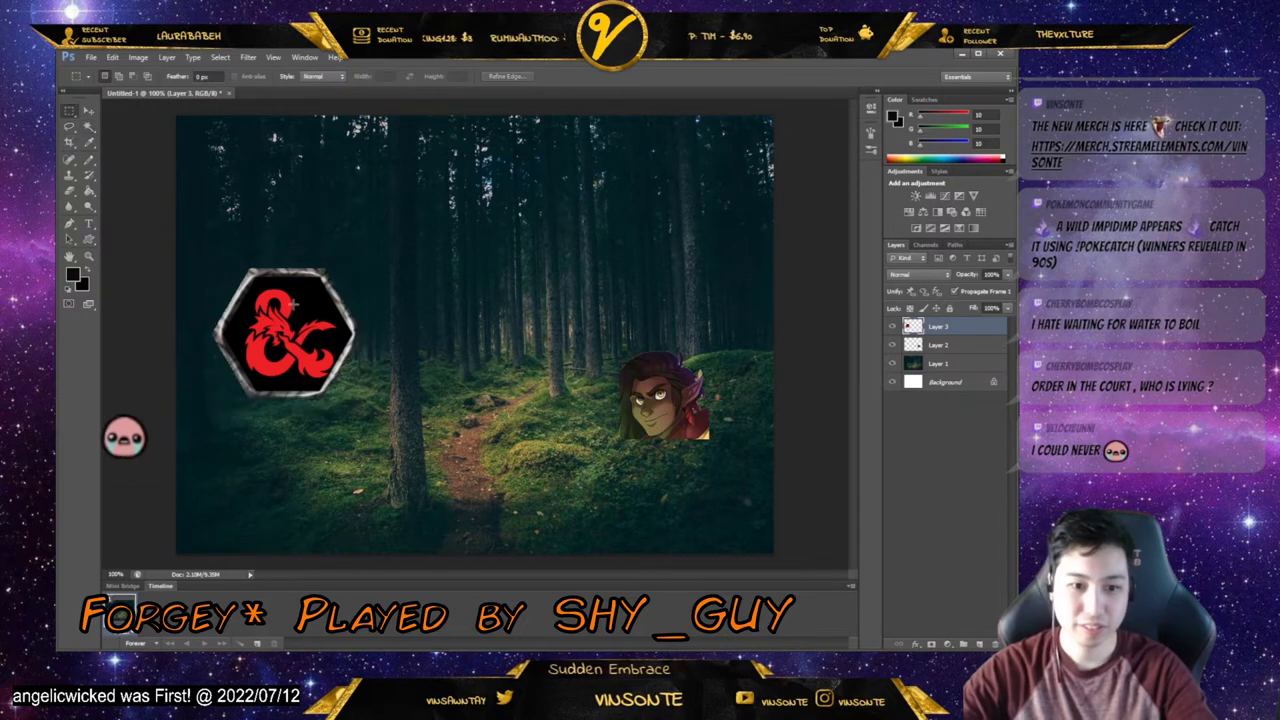
{"action": "key", "text": "ctrl+d"}
- Scale the hexagon logo down to about 47% and place it near the lower-left corner of the forest
{"action": "left_click", "coordinate": [88, 110]}
{"action": "left_click_drag", "start_coordinate": [363, 399], "coordinate": [236, 458]}
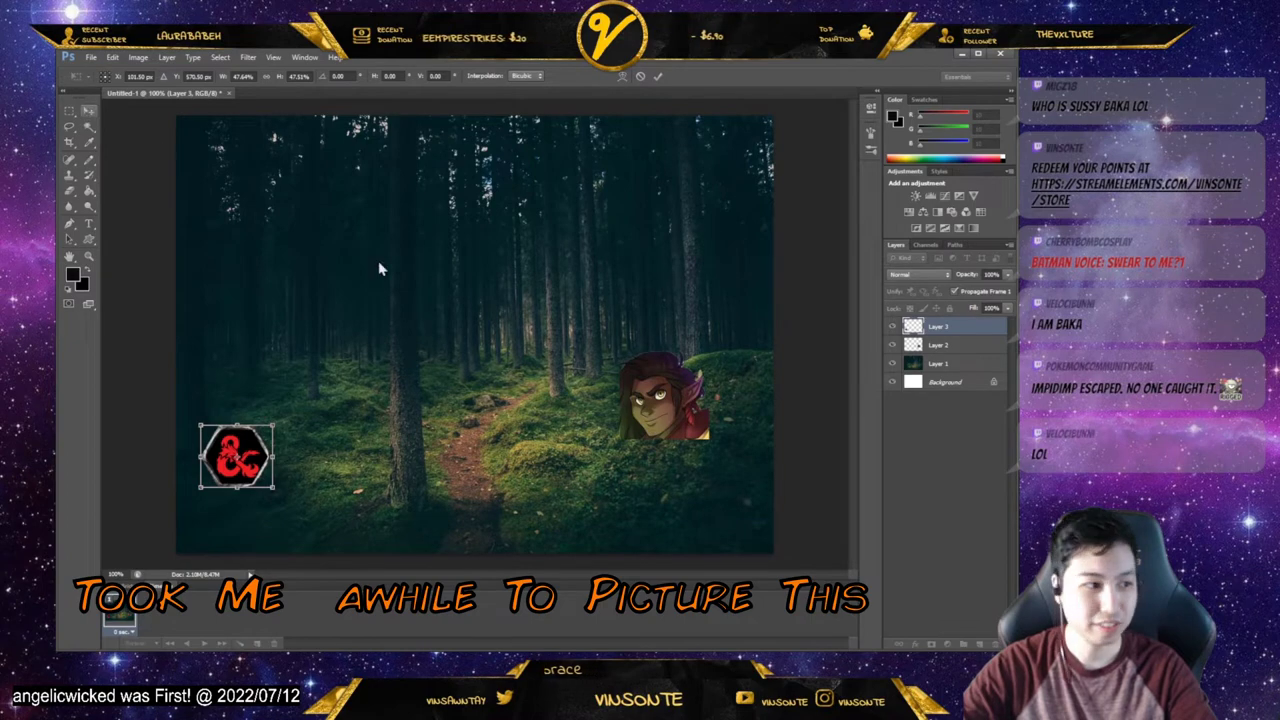
{"action": "key", "text": "Return"}
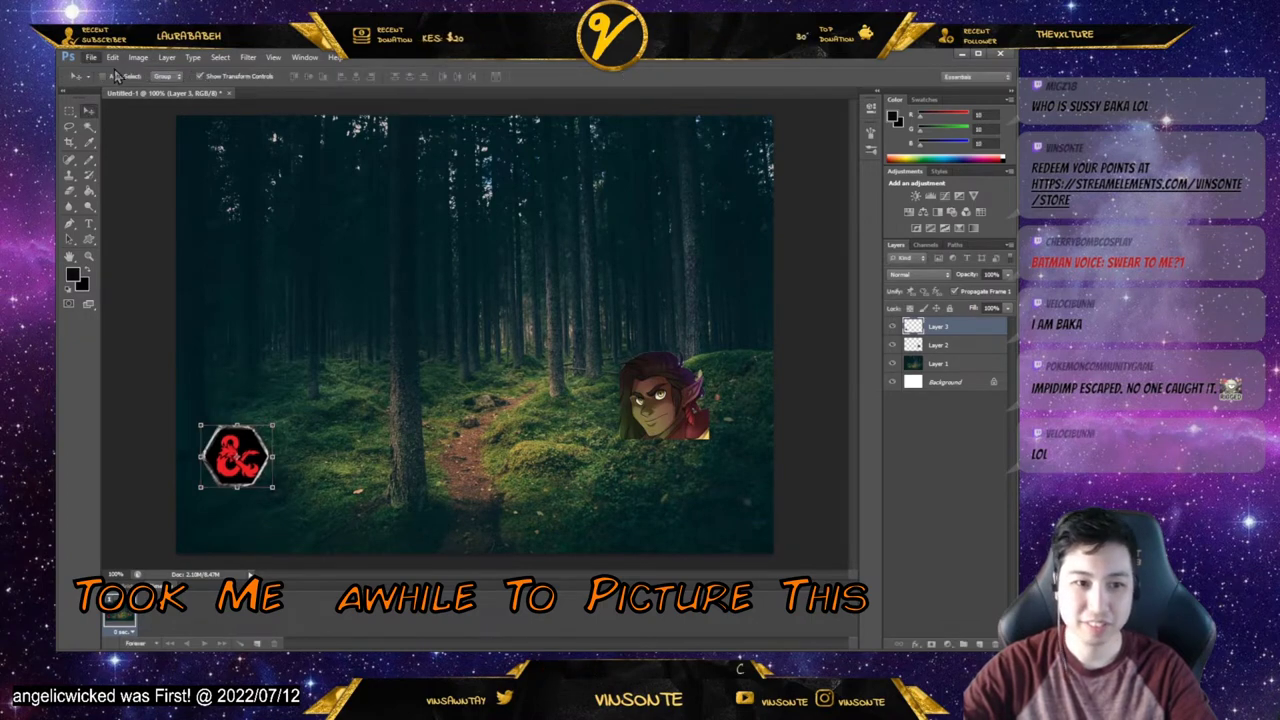
- Create a new document with the default settings and paste the blue magic circle image into it
{"action": "key", "text": "ctrl+n"}
{"action": "key", "text": "Return"}
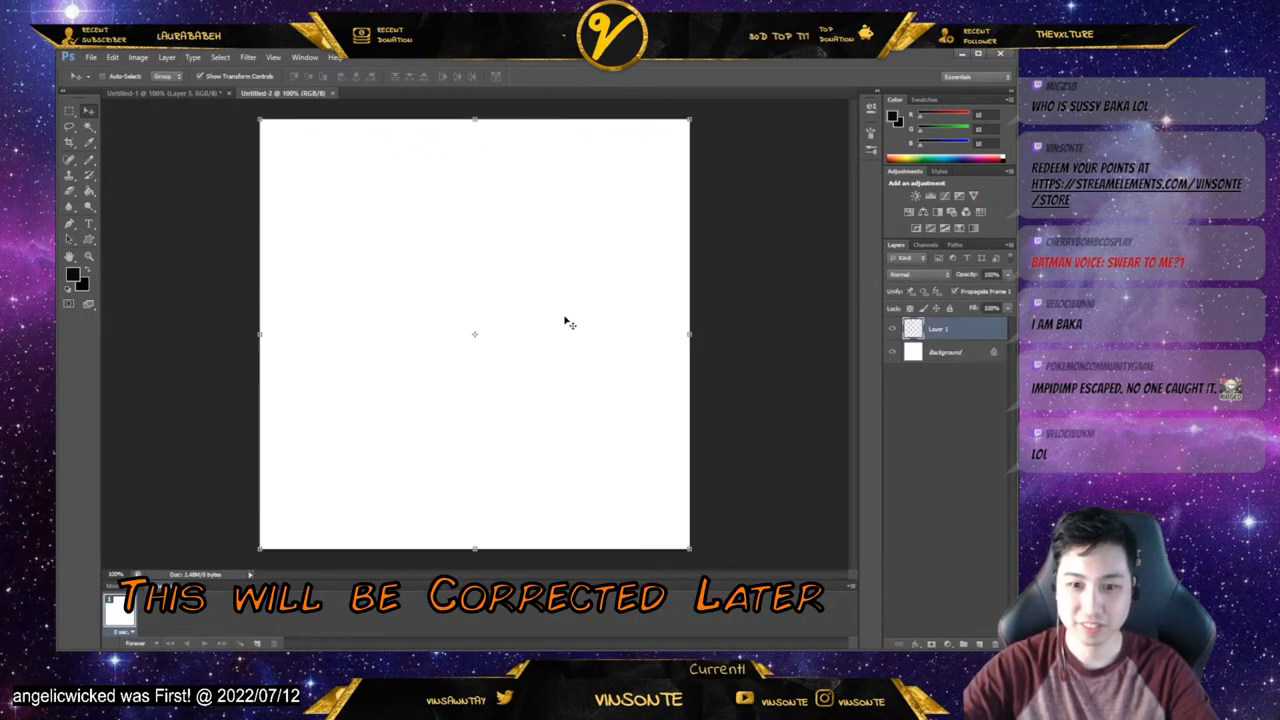
{"action": "key", "text": "ctrl+v"}
- Delete the black background outside the blue magic circle with the Magic Wand and clear the selection
{"action": "left_click", "coordinate": [88, 127]}
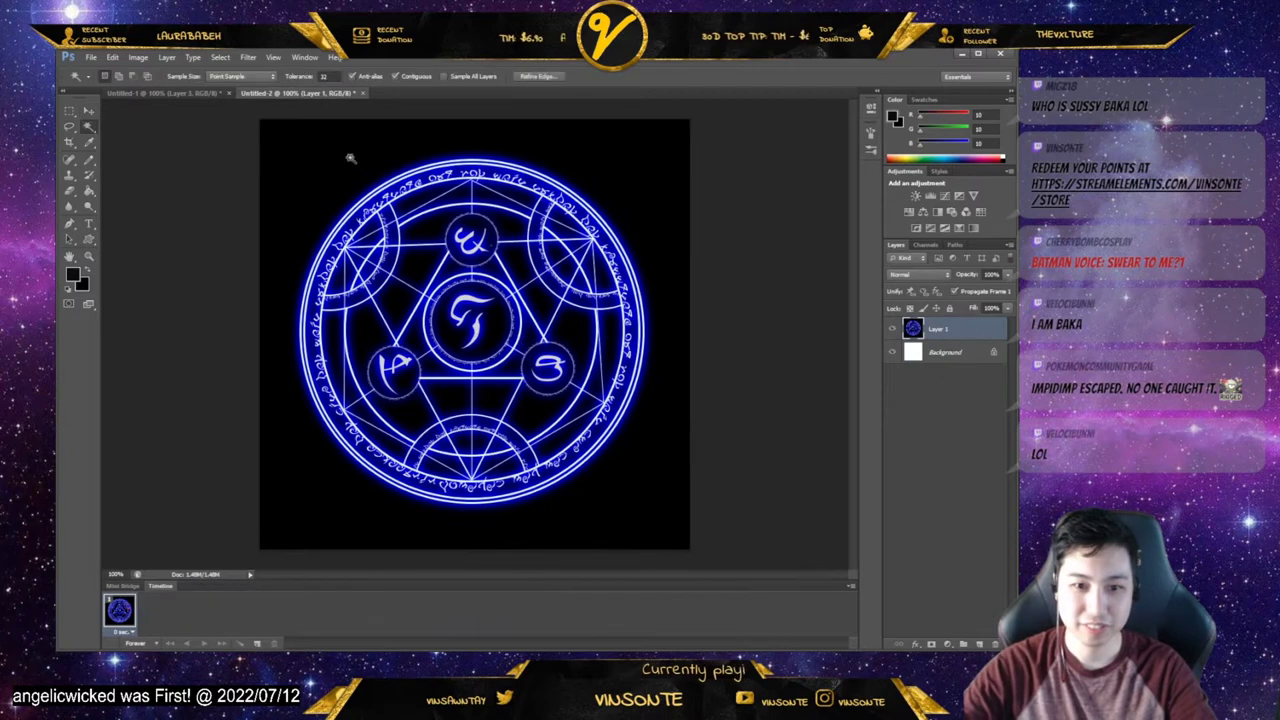
{"action": "left_click", "coordinate": [352, 166]}
{"action": "key", "text": "Delete"}
{"action": "key", "text": "m"}
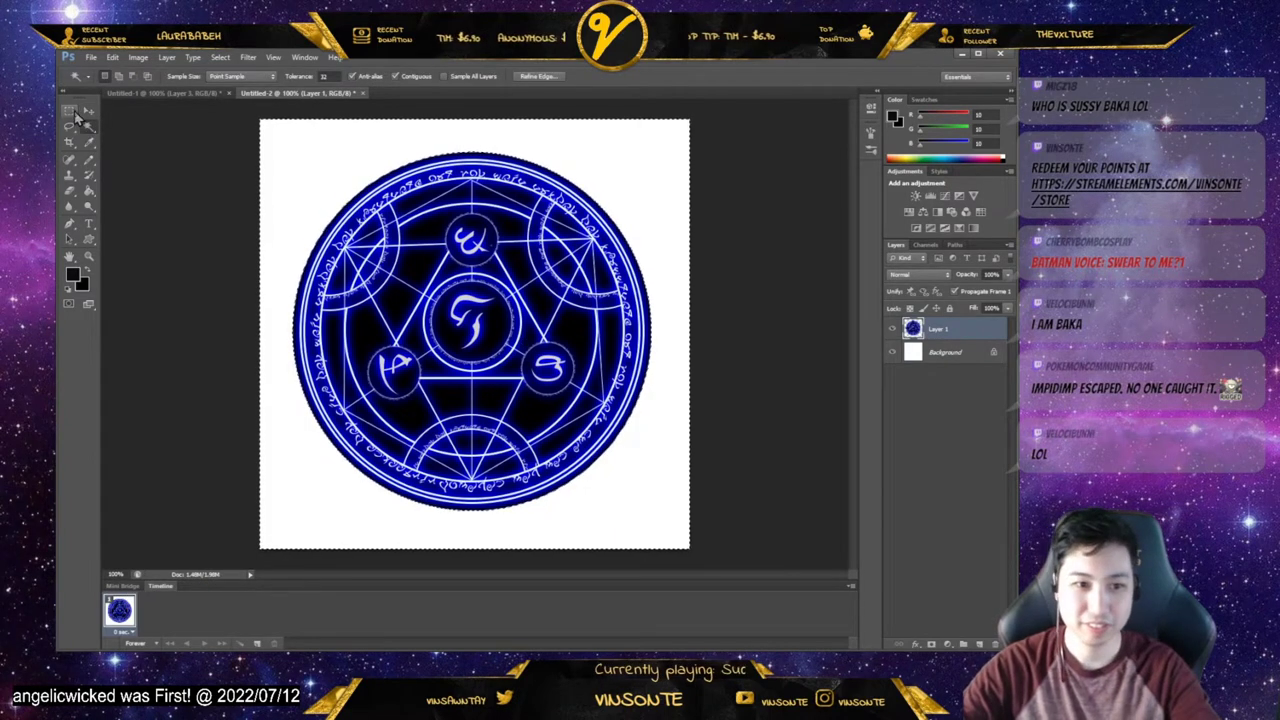
{"action": "key", "text": "ctrl+d"}
- Enlarge the cut-out magic circle to about 101.5% and shift it slightly upward on the white canvas
{"action": "left_click", "coordinate": [69, 110]}
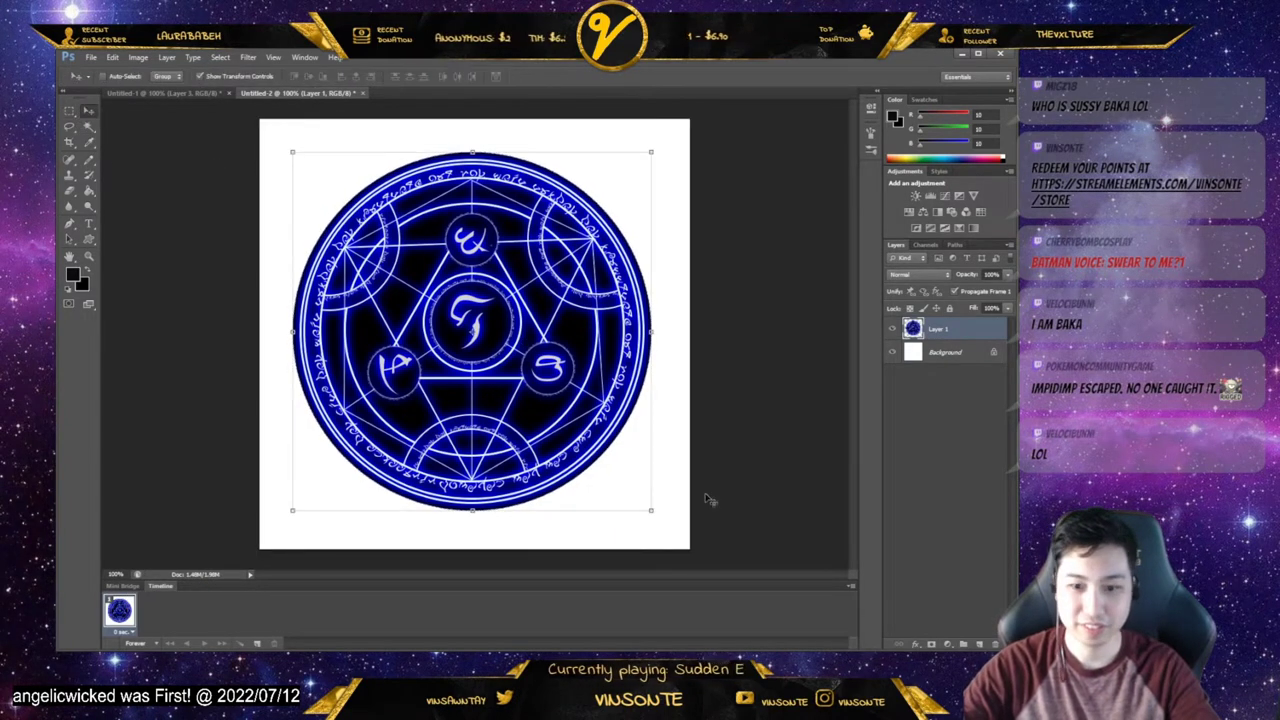
{"action": "mouse_move", "coordinate": [649, 512]}
{"action": "left_mouse_down"}
{"action": "mouse_move", "coordinate": [600, 449]}
{"action": "mouse_move", "coordinate": [703, 531]}
{"action": "mouse_move", "coordinate": [688, 538]}
{"action": "mouse_move", "coordinate": [704, 550]}
{"action": "mouse_move", "coordinate": [631, 532]}
{"action": "mouse_move", "coordinate": [672, 546]}
{"action": "mouse_move", "coordinate": [646, 524]}
{"action": "left_mouse_up"}
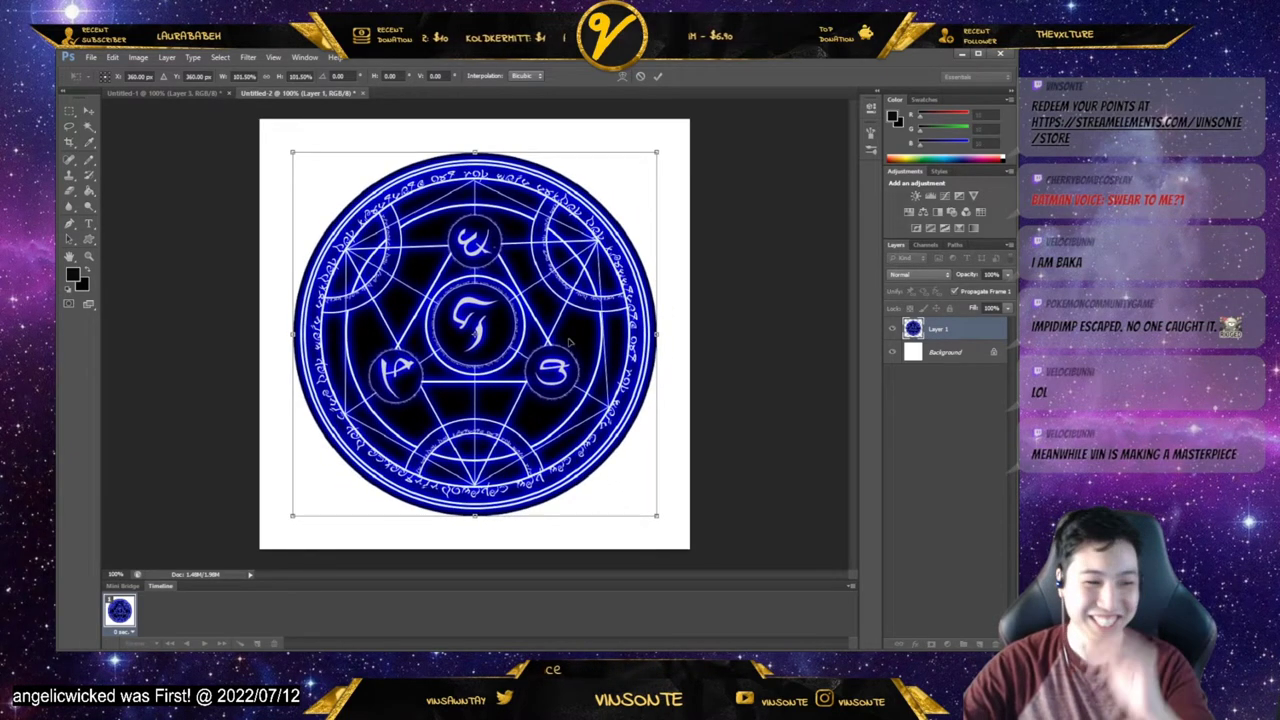
{"action": "mouse_move", "coordinate": [575, 318]}
{"action": "left_mouse_down"}
{"action": "mouse_move", "coordinate": [563, 301]}
{"action": "mouse_move", "coordinate": [574, 312]}
{"action": "left_mouse_up"}
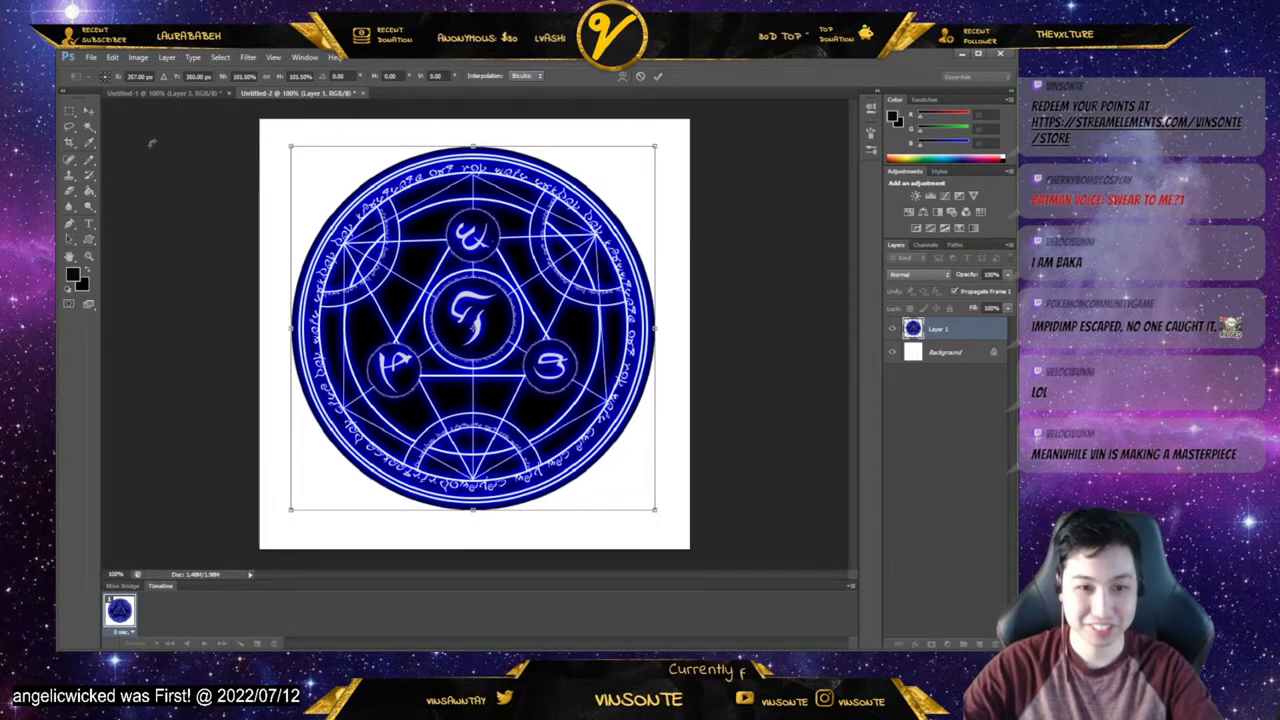
- Paste the magic circle image into the forest document, scale it to about 30.4% and place it over the lower part of the path
{"action": "left_click", "coordinate": [165, 93]}
{"action": "key", "text": "ctrl+v"}
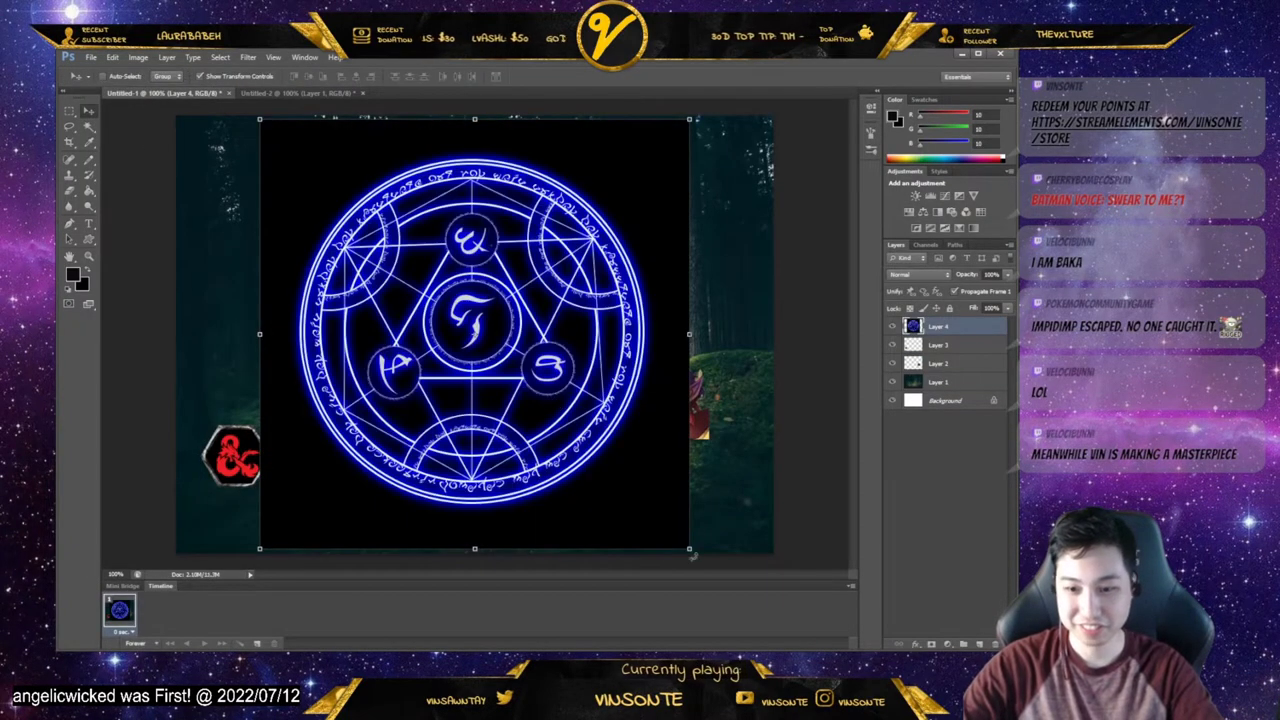
{"action": "left_click_drag", "start_coordinate": [689, 549], "coordinate": [395, 253]}
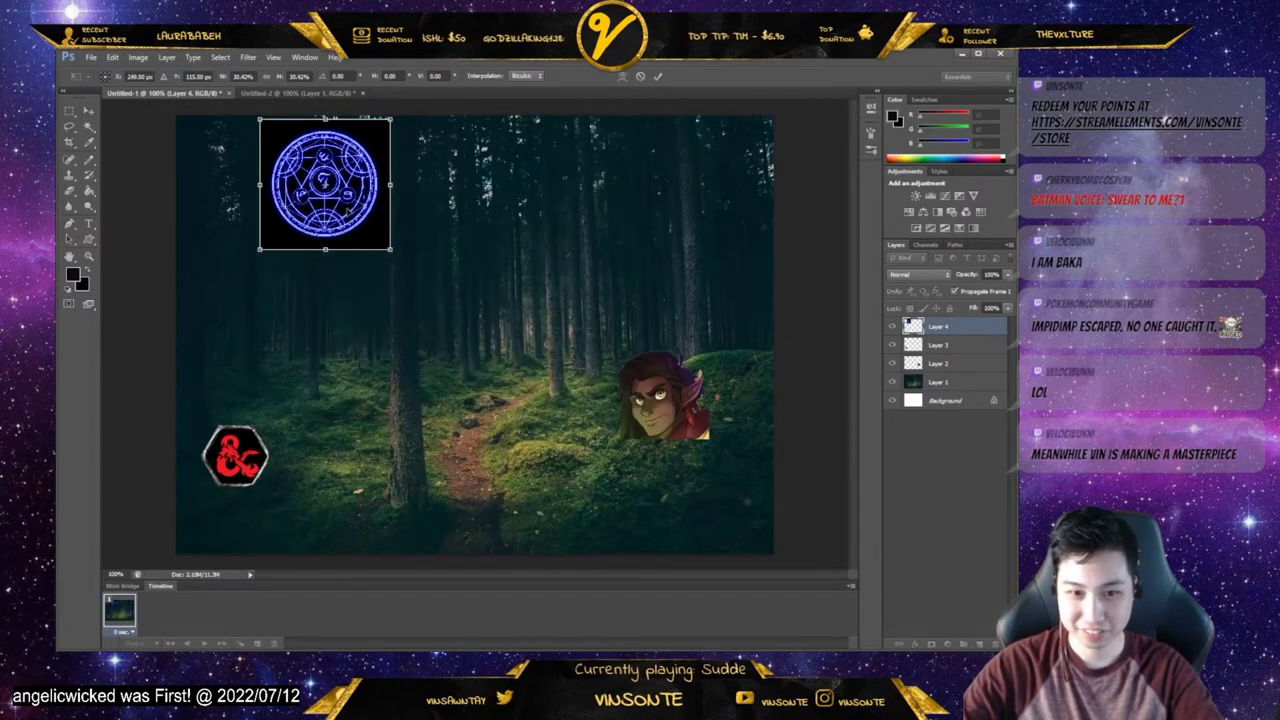
{"action": "left_click_drag", "start_coordinate": [354, 212], "coordinate": [503, 483]}
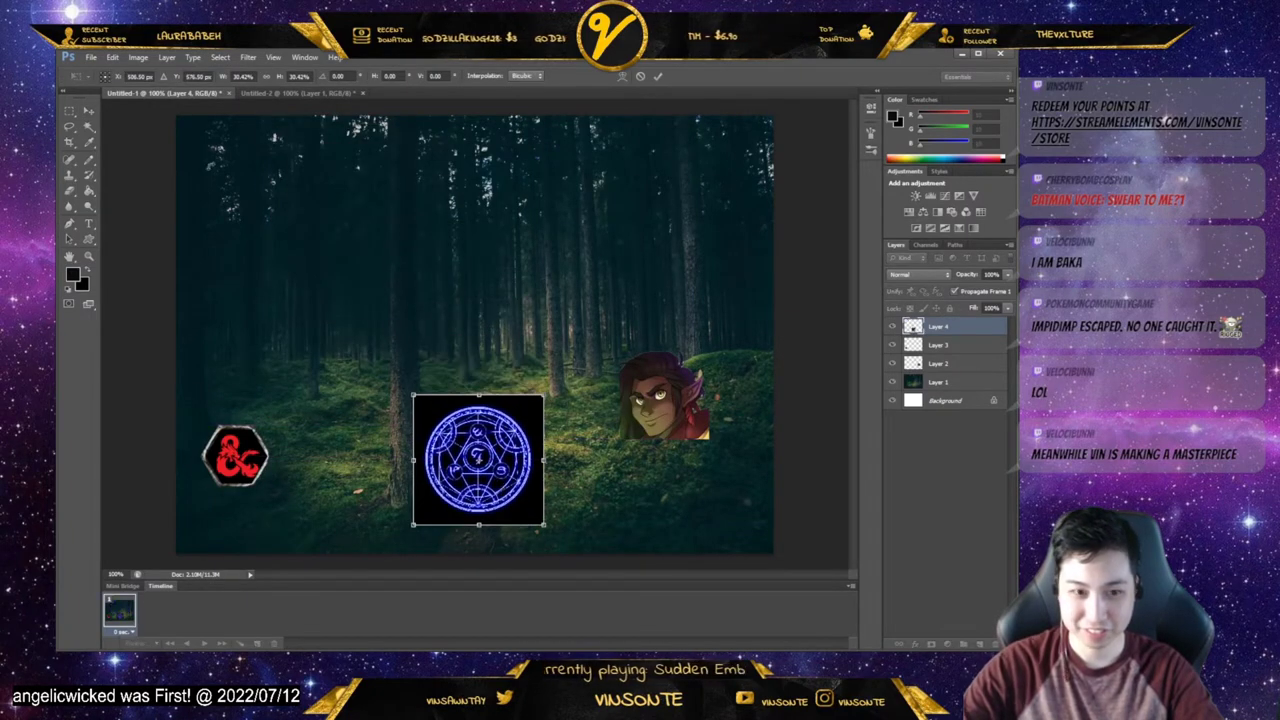
- Remove the black square around the magic circle in the forest image with the Magic Wand and deselect
{"action": "left_click", "coordinate": [88, 127]}
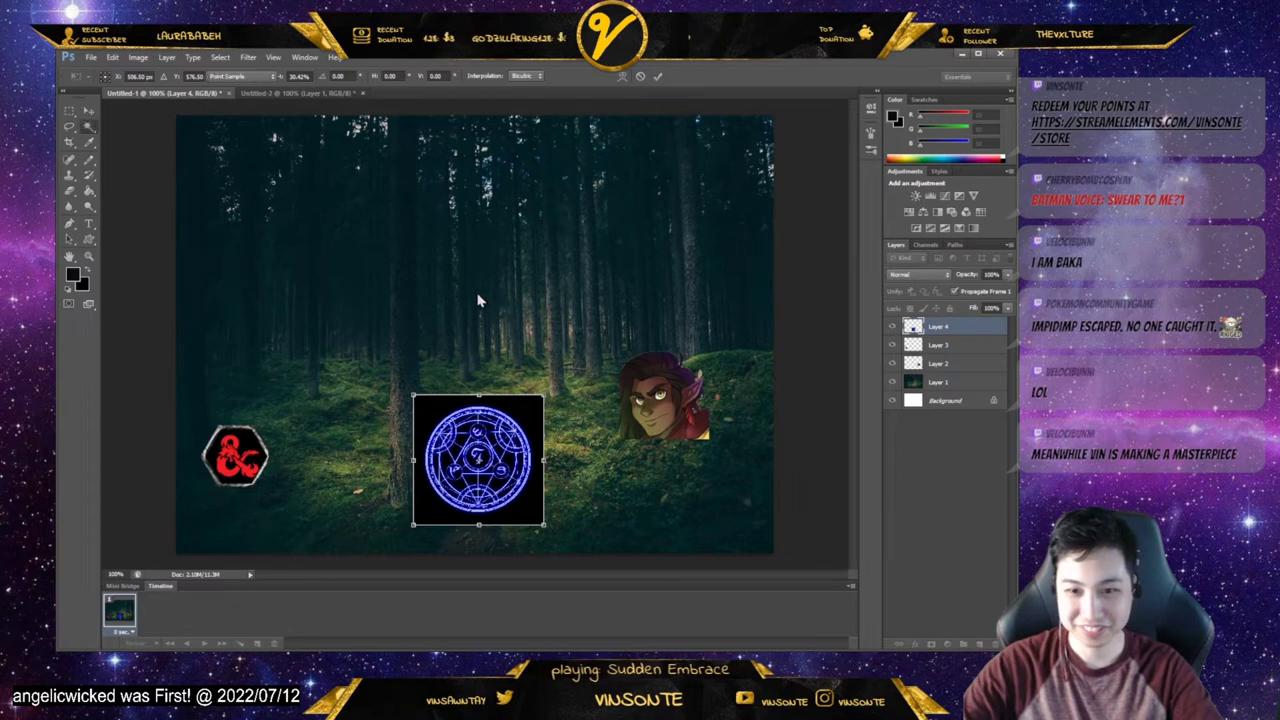
{"action": "left_click", "coordinate": [525, 416]}
{"action": "key", "text": "Delete"}
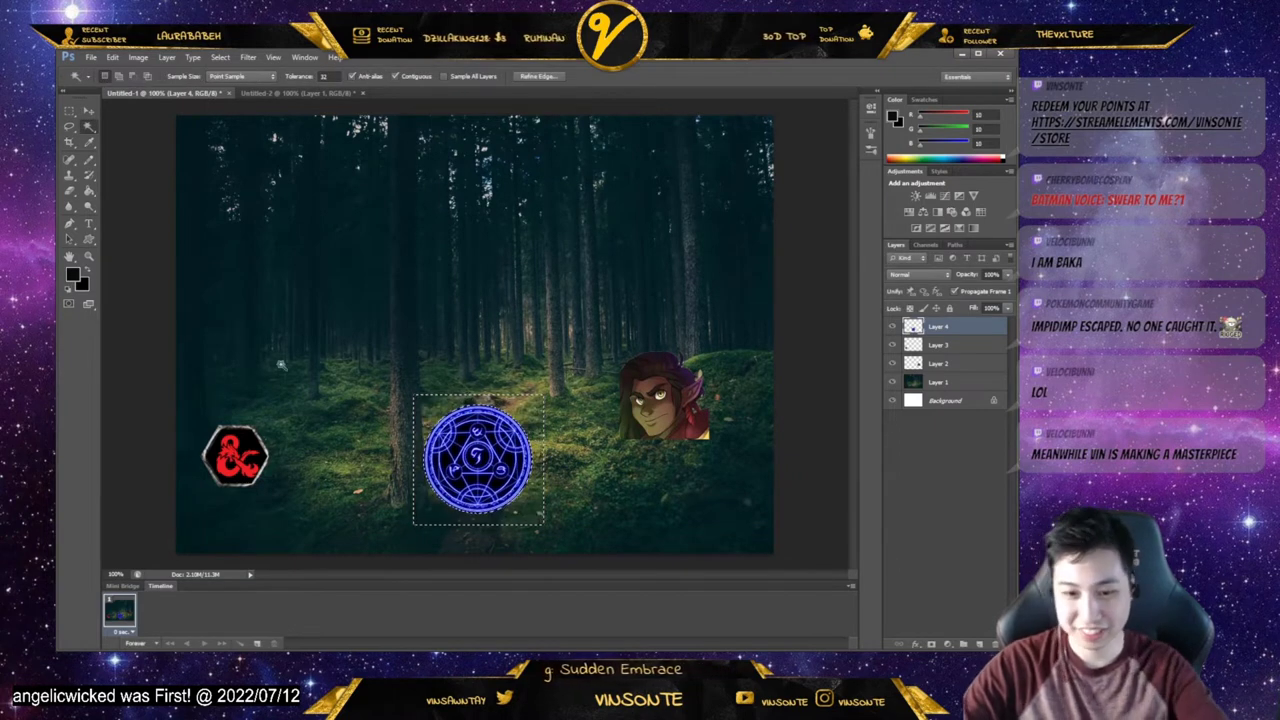
{"action": "key", "text": "ctrl+d"}
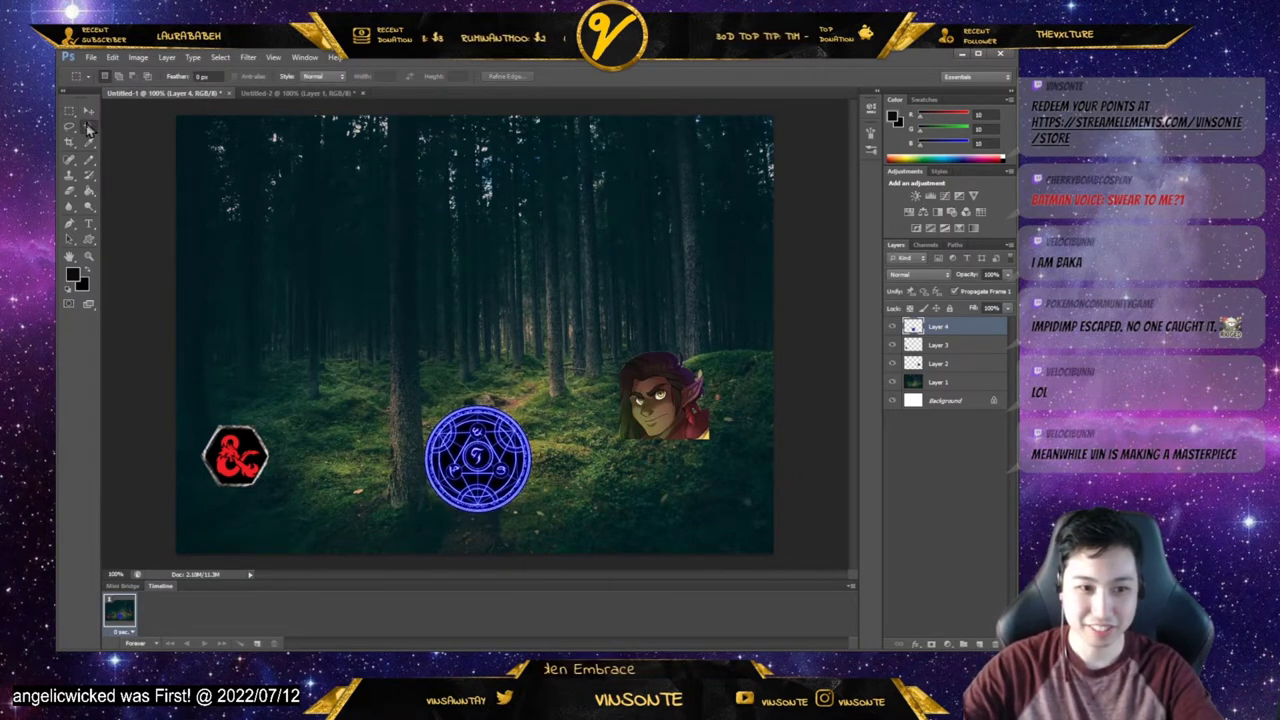
- Shrink the hexagon logo to about 65% and move it above and to the right of the magic circle
{"action": "left_click", "coordinate": [88, 111]}
{"action": "left_click", "coordinate": [950, 346]}
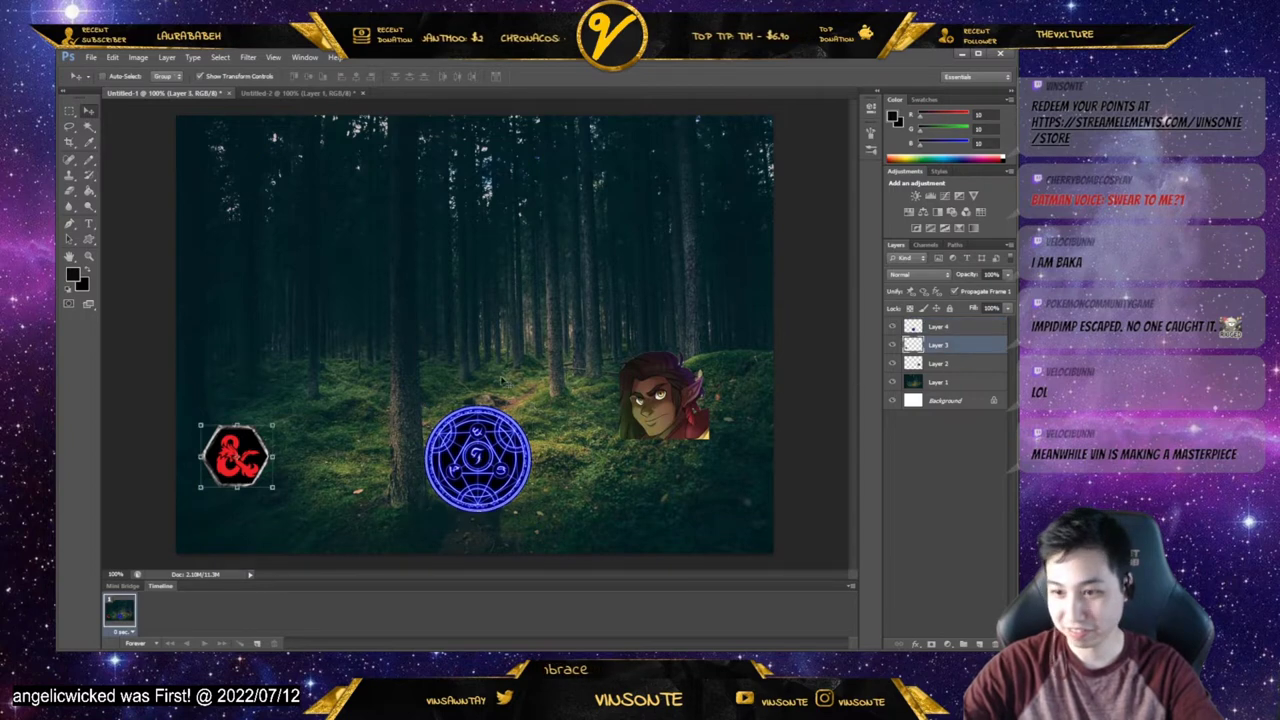
{"action": "left_click_drag", "start_coordinate": [497, 295], "coordinate": [544, 360]}
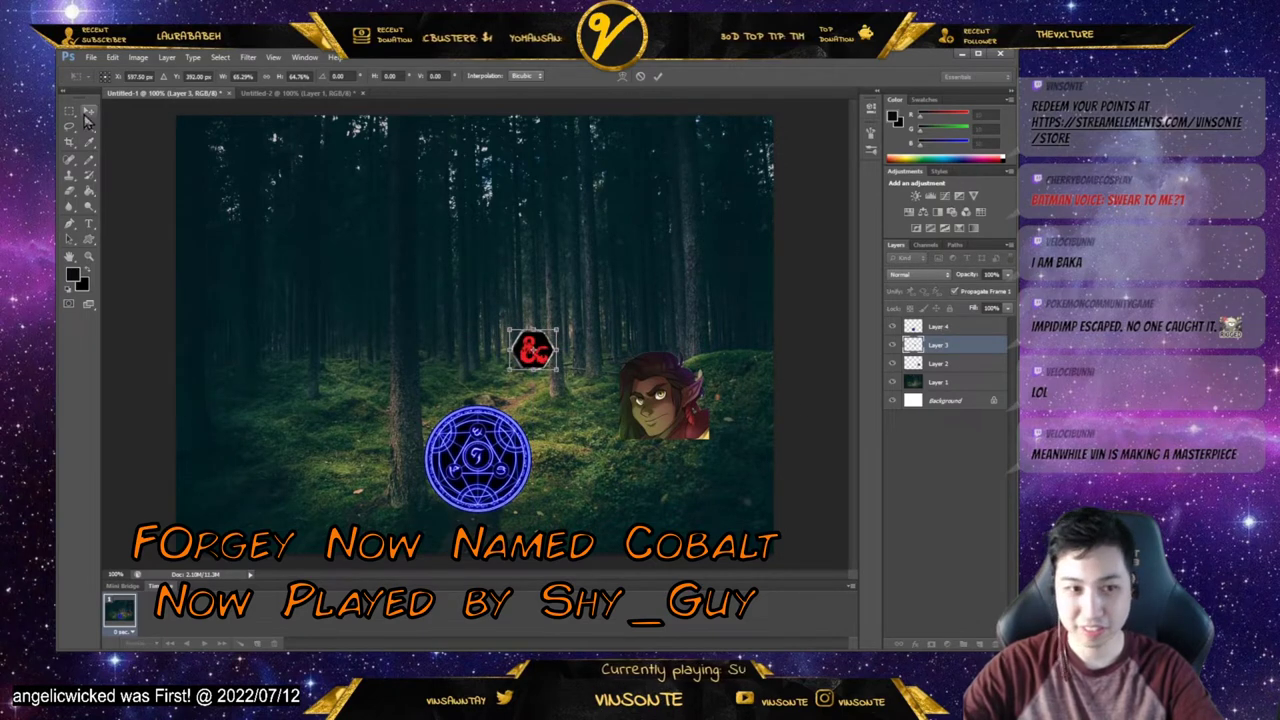
{"action": "key", "text": "Return"}
- Move the elf portrait on Layer 2 behind the magic circle and hide its layer
{"action": "left_click", "coordinate": [938, 363]}
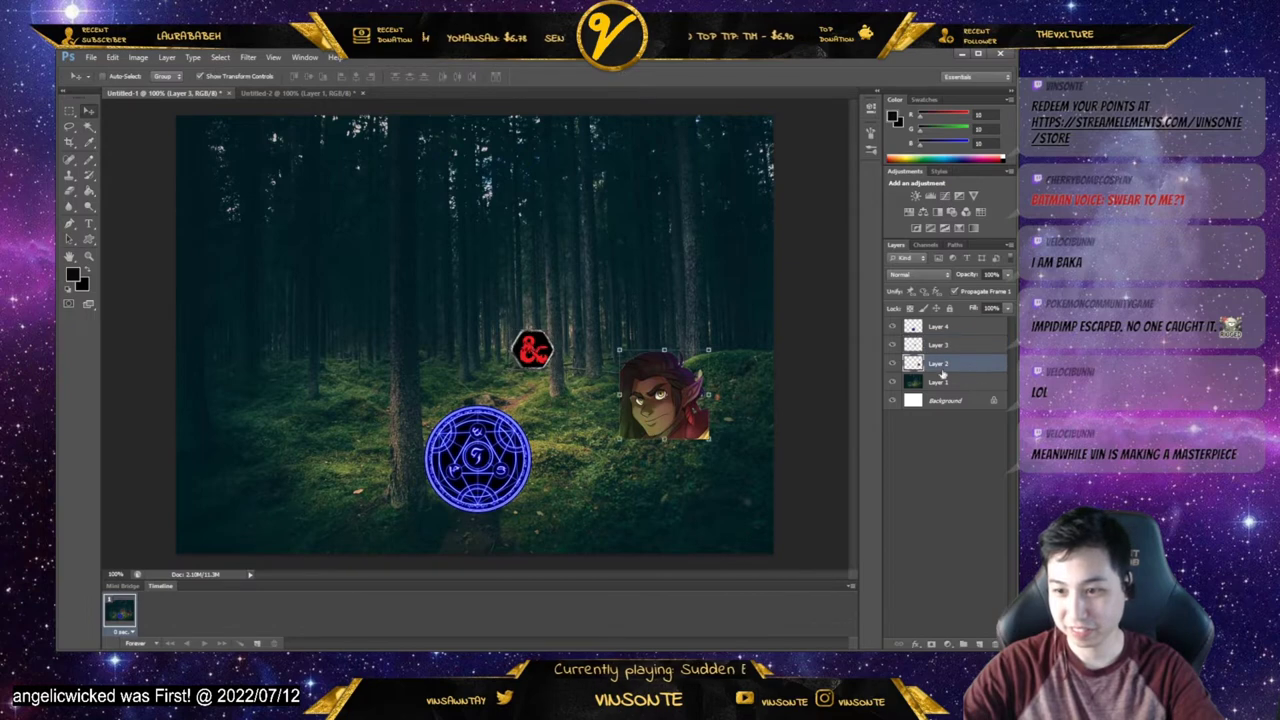
{"action": "left_click_drag", "start_coordinate": [700, 424], "coordinate": [876, 524]}
{"action": "left_click_drag", "start_coordinate": [686, 434], "coordinate": [698, 445]}
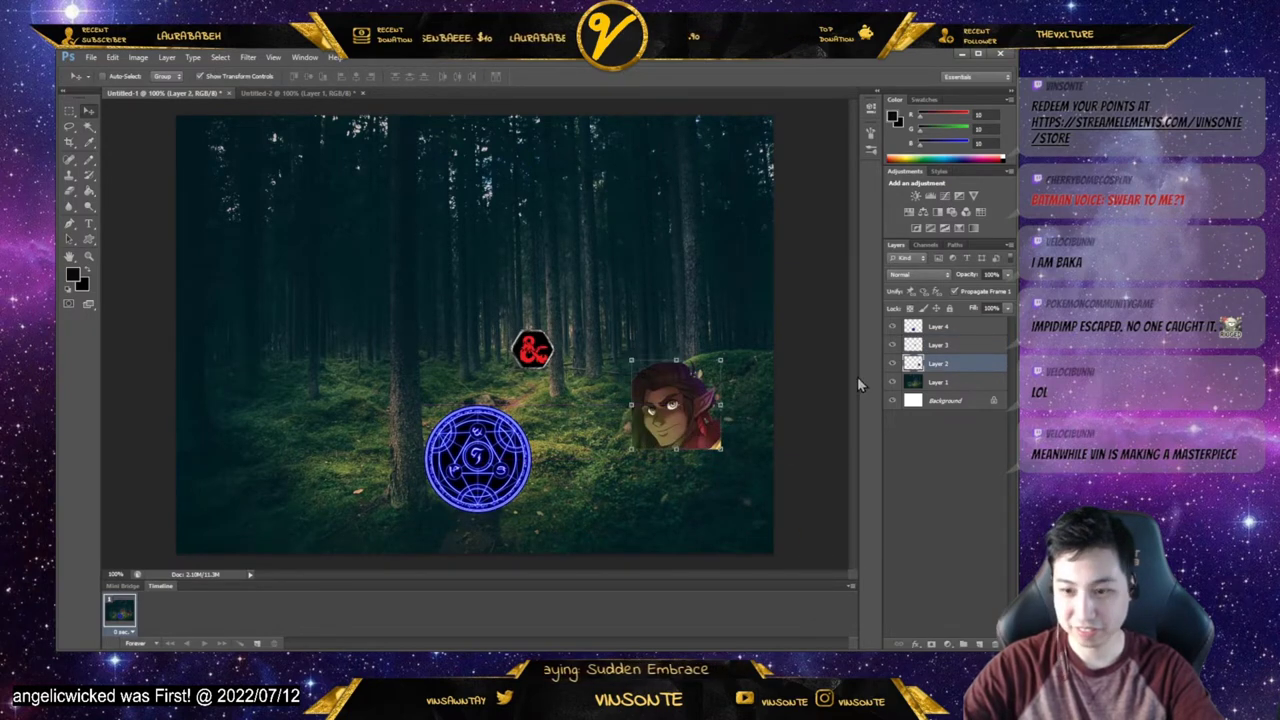
{"action": "left_click", "coordinate": [892, 364]}
{"action": "left_click", "coordinate": [892, 364]}
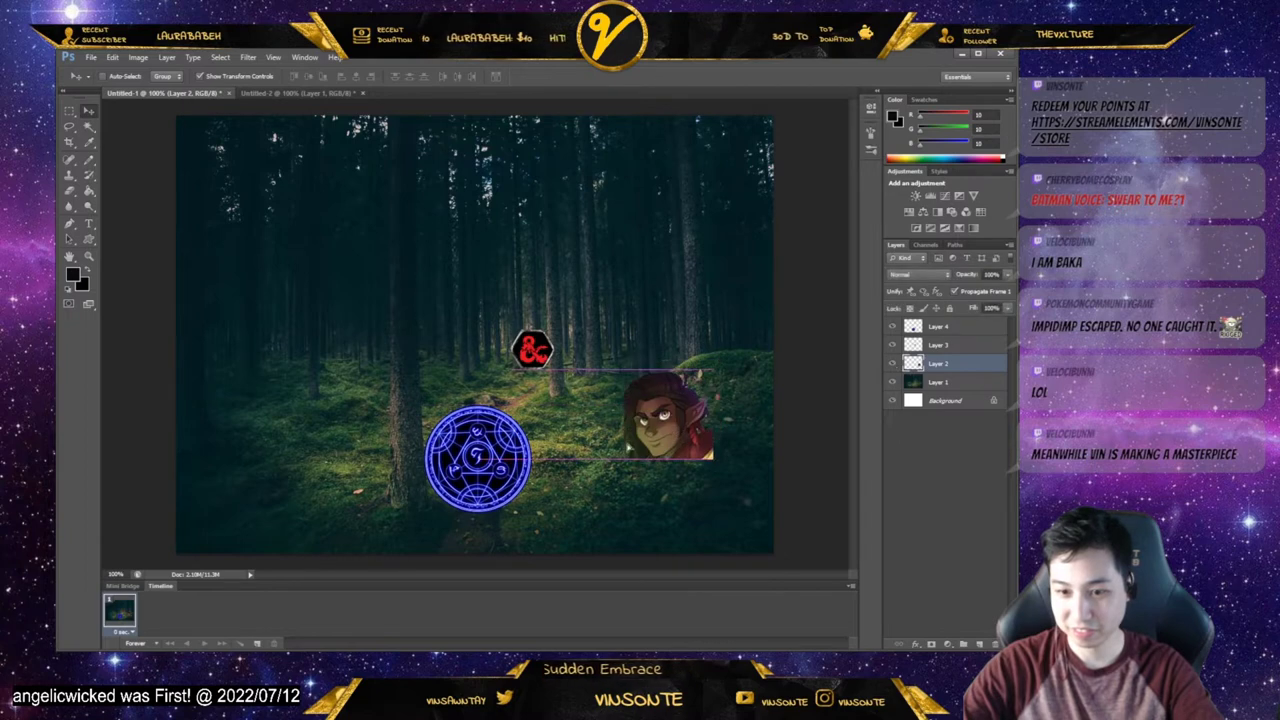
{"action": "left_click", "coordinate": [892, 364]}
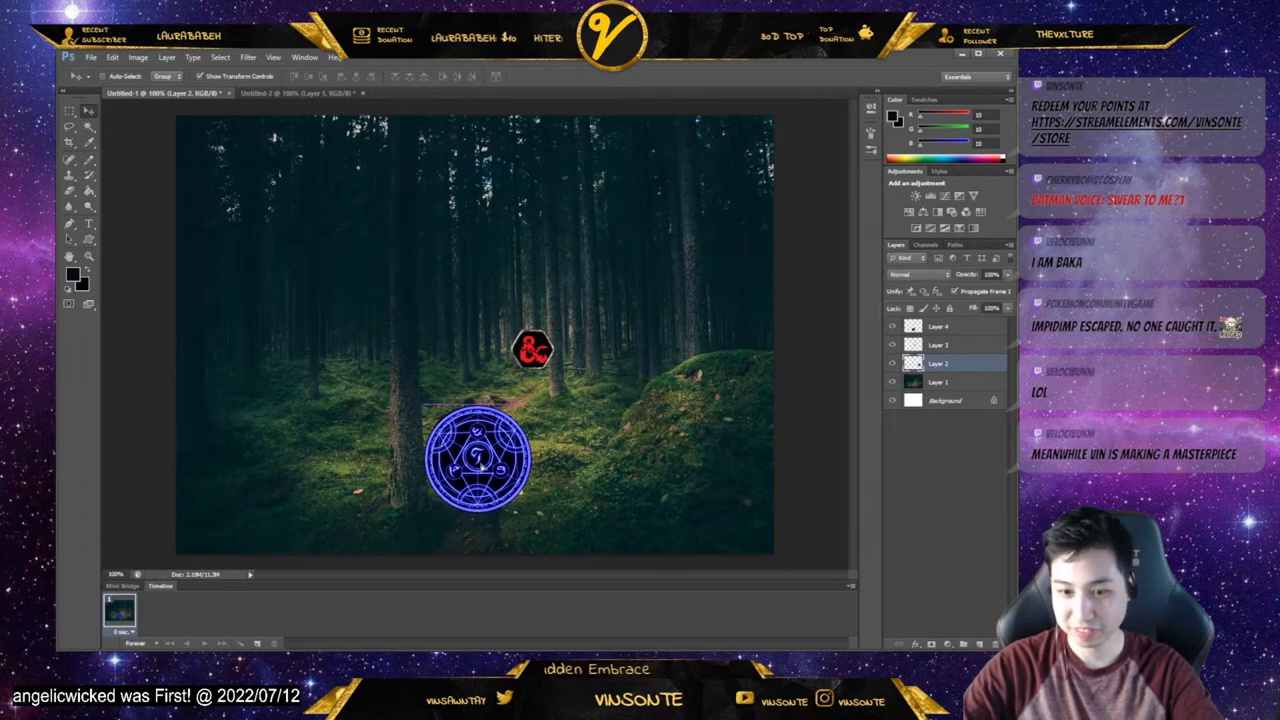
{"action": "left_click", "coordinate": [892, 364]}
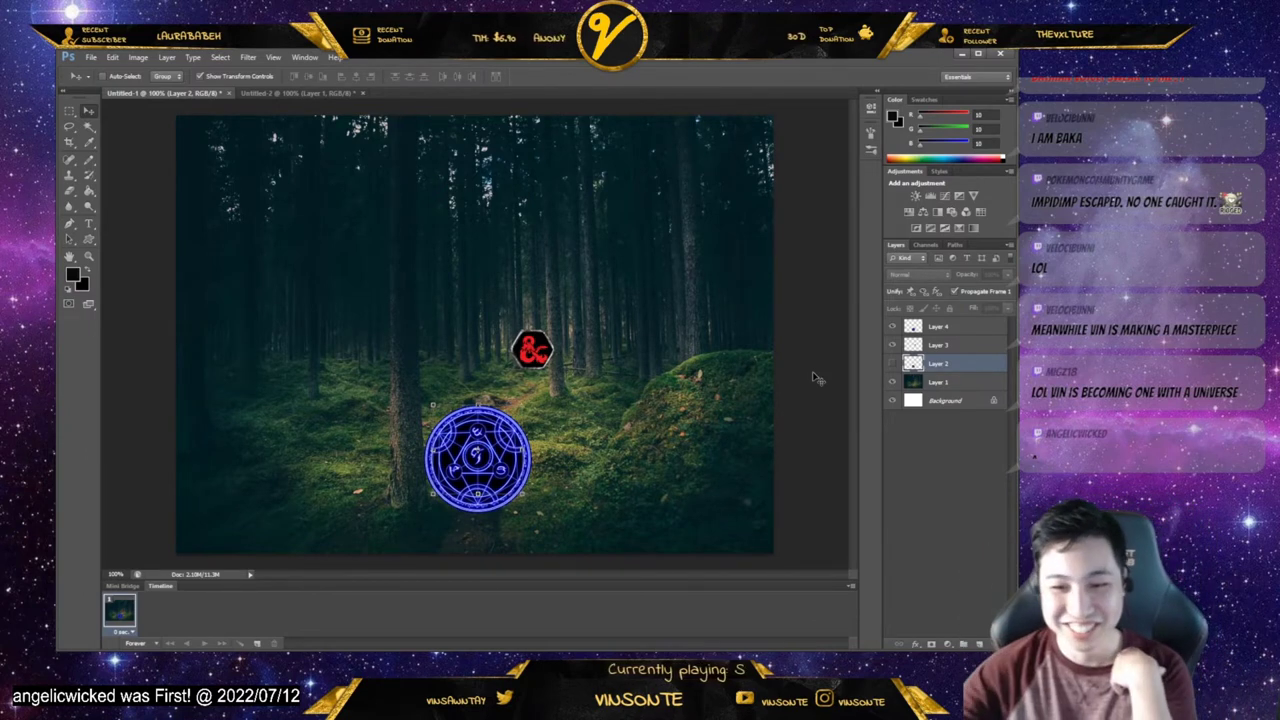
- Nudge the hexagon logo slightly up and to the right, and move the hidden Layer 2 to the top of the layer stack
{"action": "left_click", "coordinate": [945, 345]}
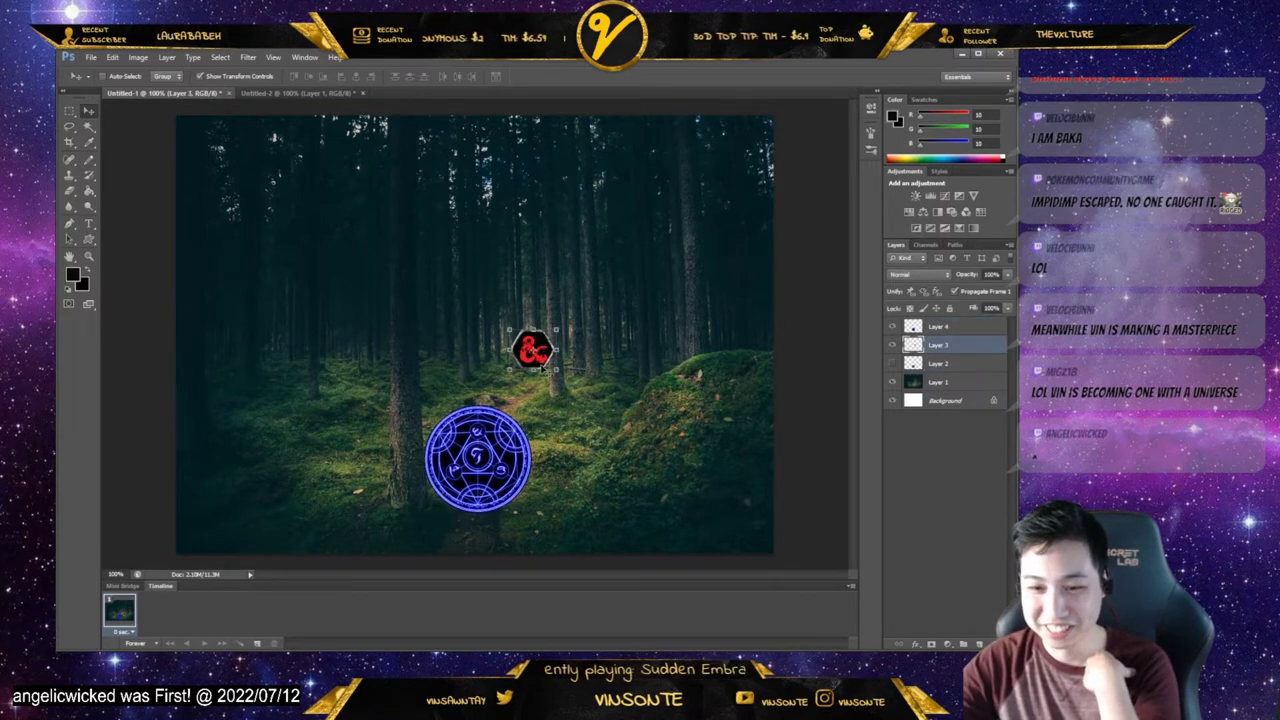
{"action": "left_click_drag", "start_coordinate": [545, 367], "coordinate": [552, 358]}
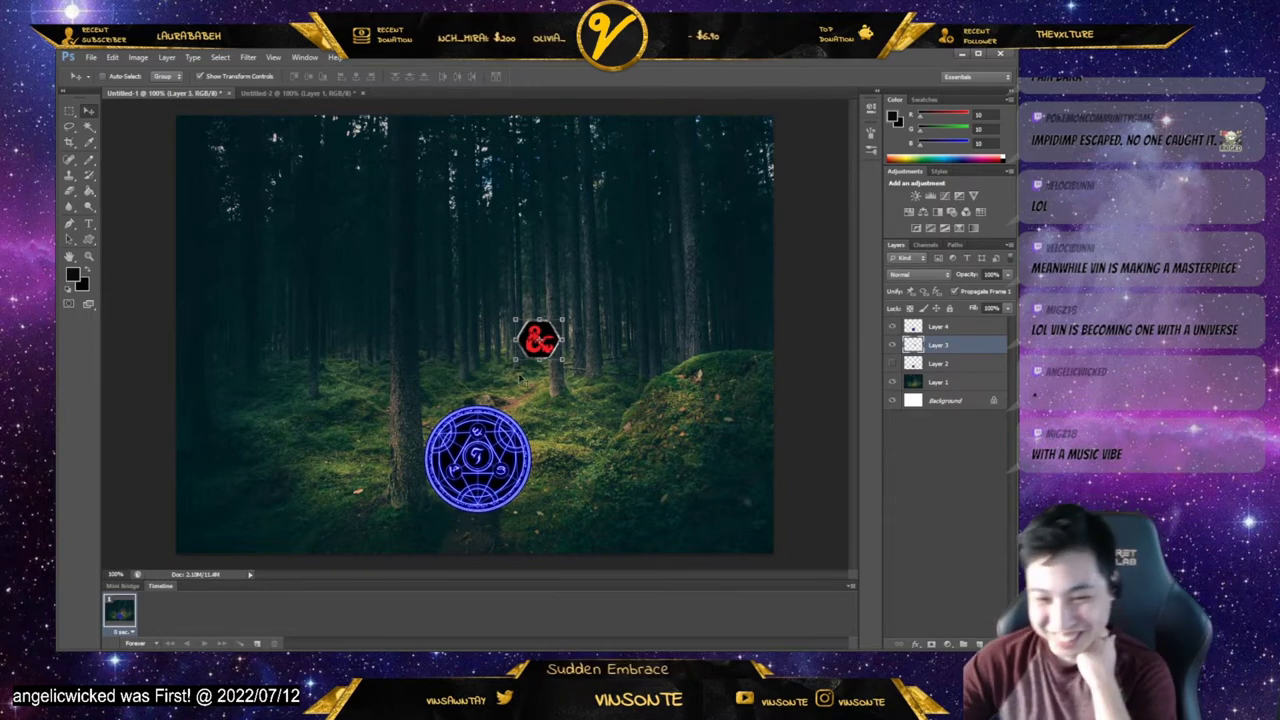
{"action": "left_click", "coordinate": [938, 364]}
{"action": "left_click_drag", "start_coordinate": [938, 367], "coordinate": [936, 322]}
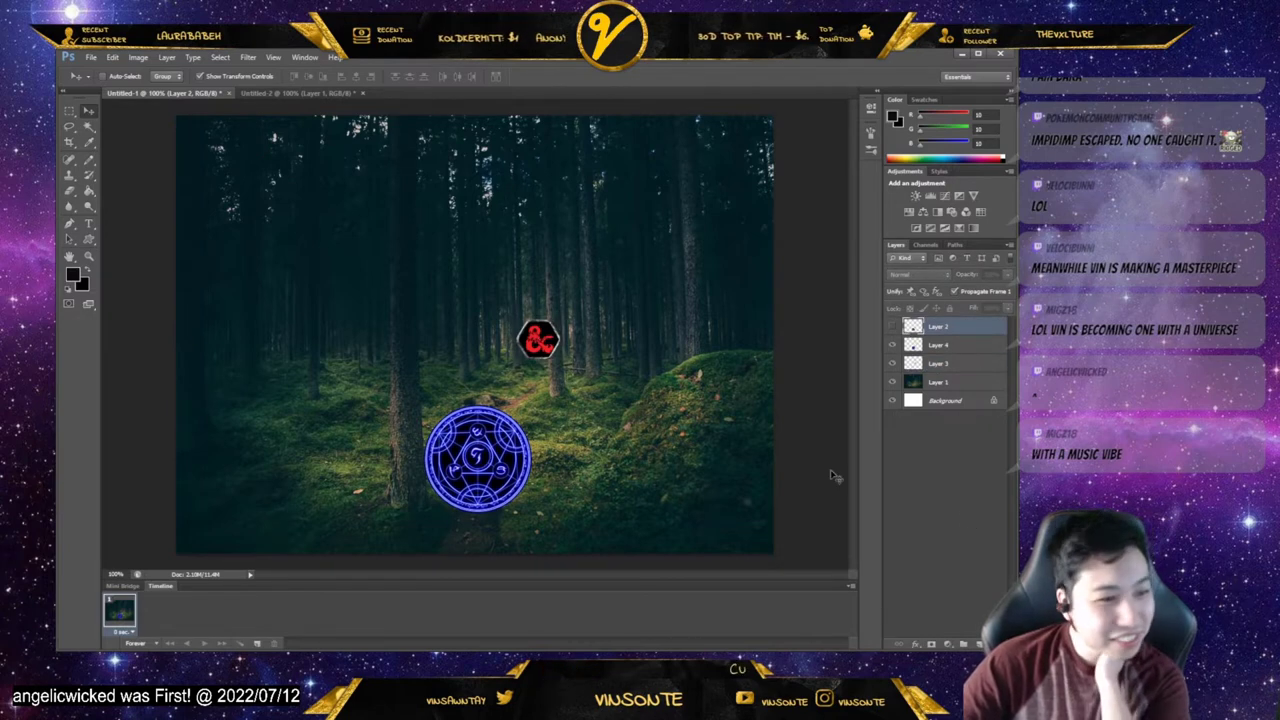
- Enlarge the hexagon logo on Layer 3 to about 178% and shift it slightly down toward the magic circle
{"action": "left_click", "coordinate": [949, 348]}
{"action": "left_click", "coordinate": [931, 366]}
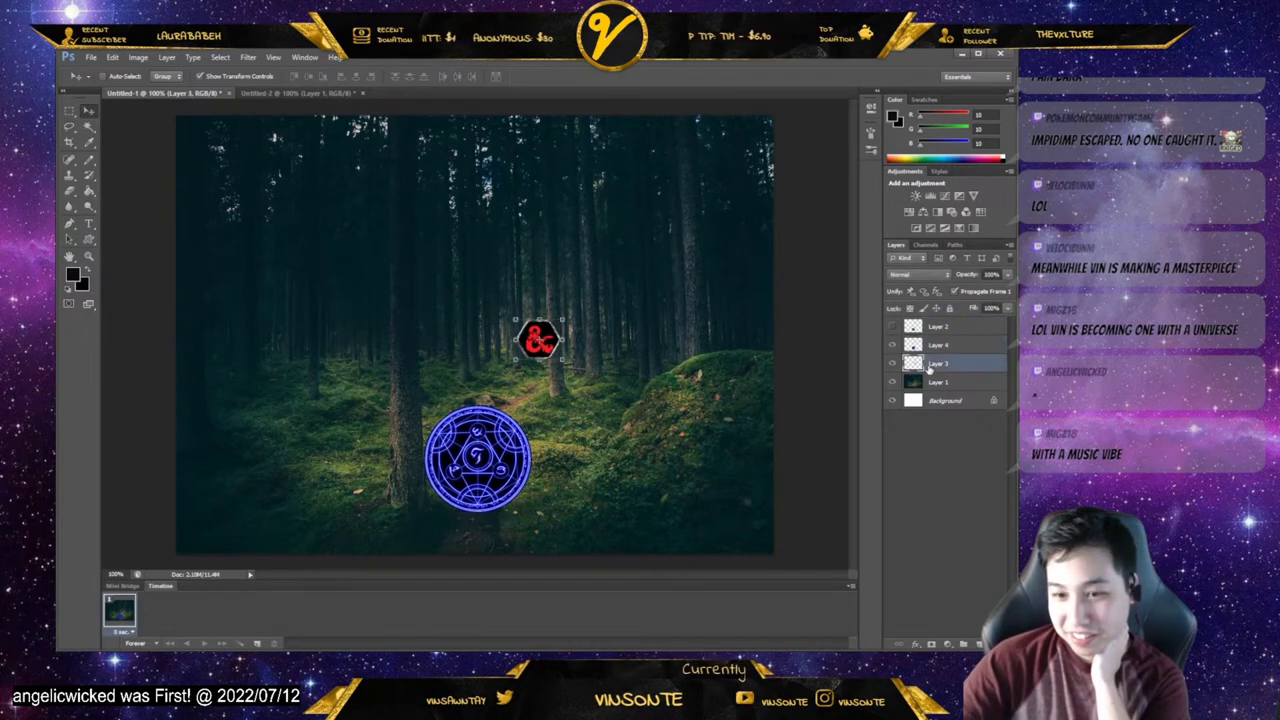
{"action": "left_click_drag", "start_coordinate": [563, 360], "coordinate": [594, 374]}
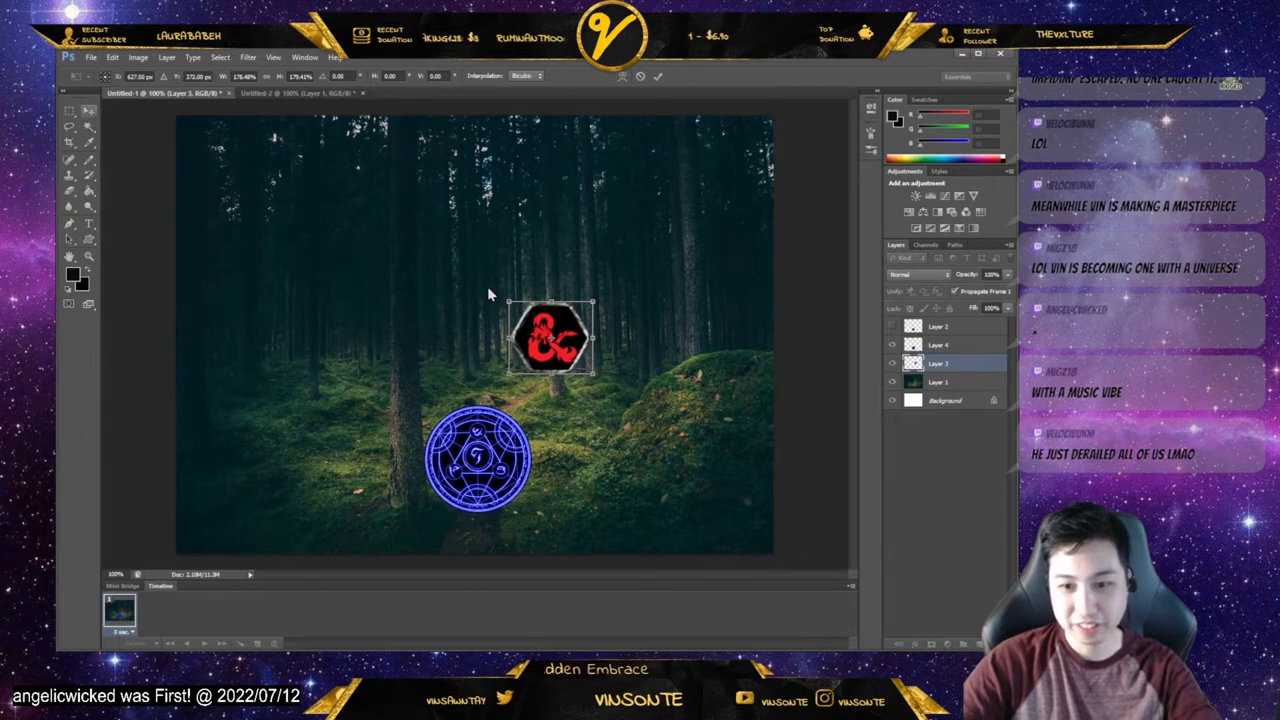
{"action": "key", "text": "Return"}
{"action": "mouse_move", "coordinate": [579, 364]}
{"action": "left_mouse_down"}
{"action": "mouse_move", "coordinate": [626, 351]}
{"action": "mouse_move", "coordinate": [586, 355]}
{"action": "mouse_move", "coordinate": [573, 377]}
{"action": "left_mouse_up"}
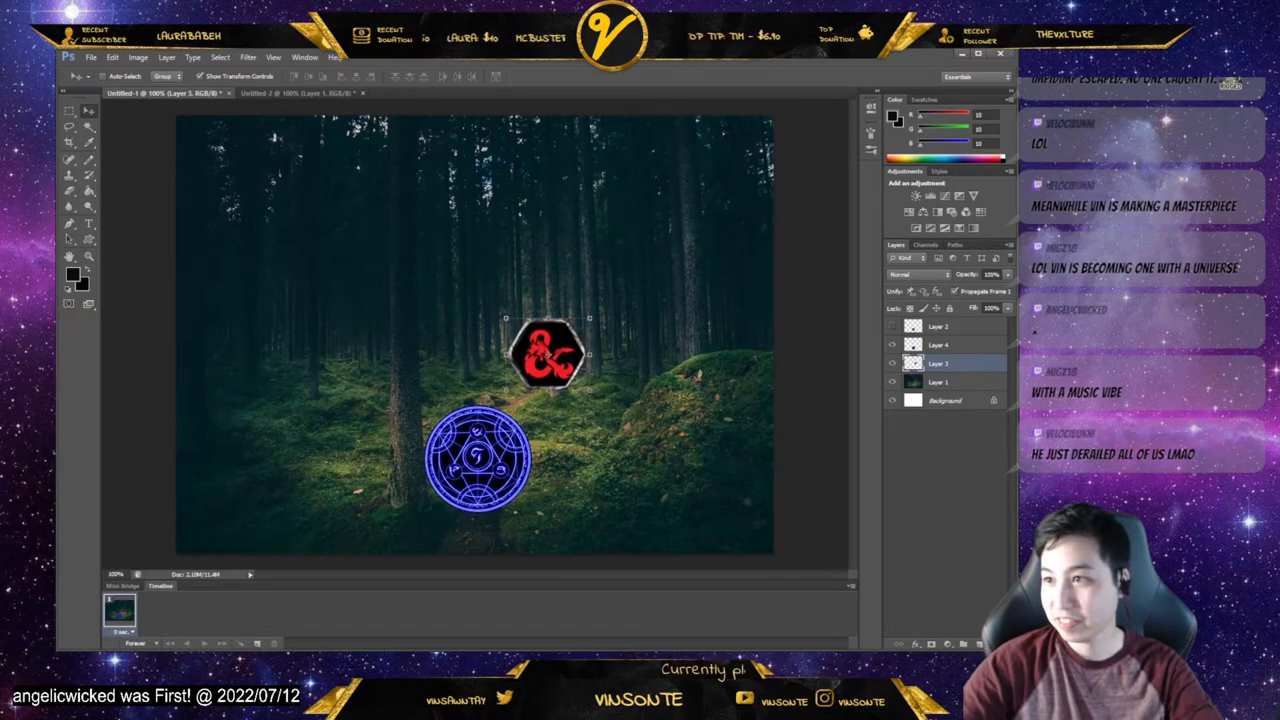
- Show Layer 2 again and move the elf portrait up until it partly overhangs the canvas's top edge
{"action": "left_click", "coordinate": [946, 328]}
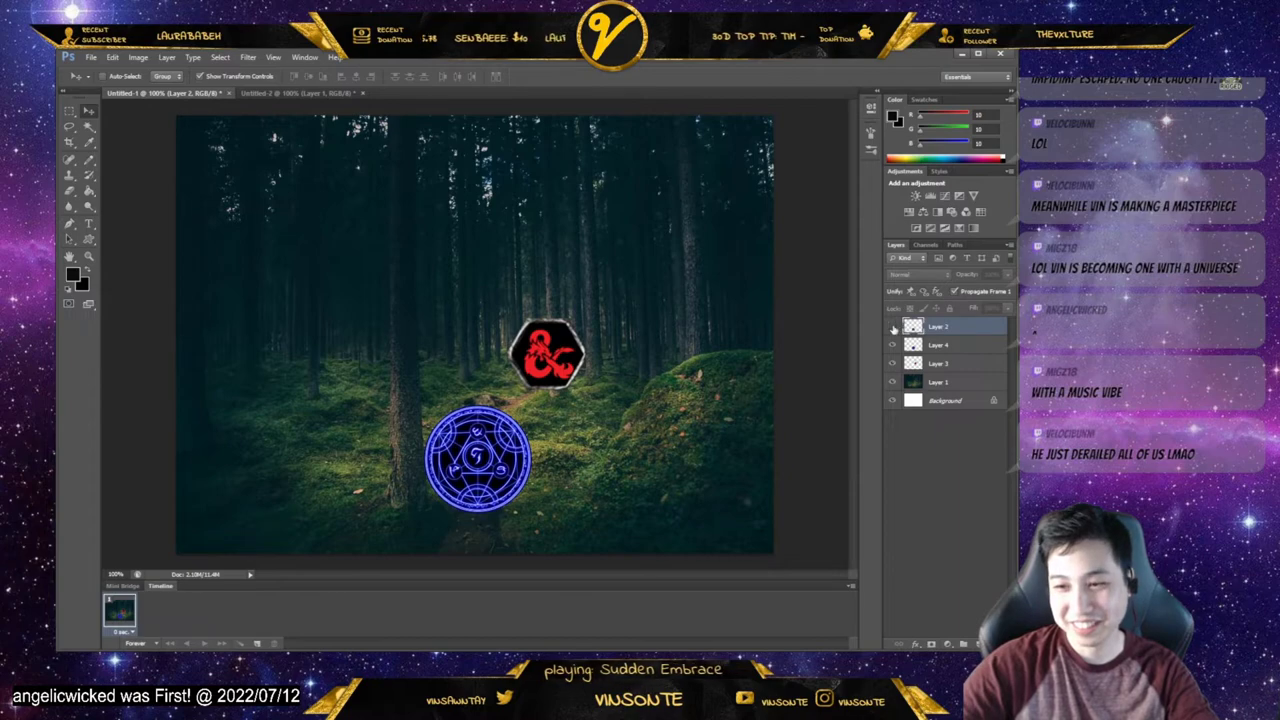
{"action": "left_click", "coordinate": [893, 328]}
{"action": "left_click_drag", "start_coordinate": [476, 458], "coordinate": [455, 272]}
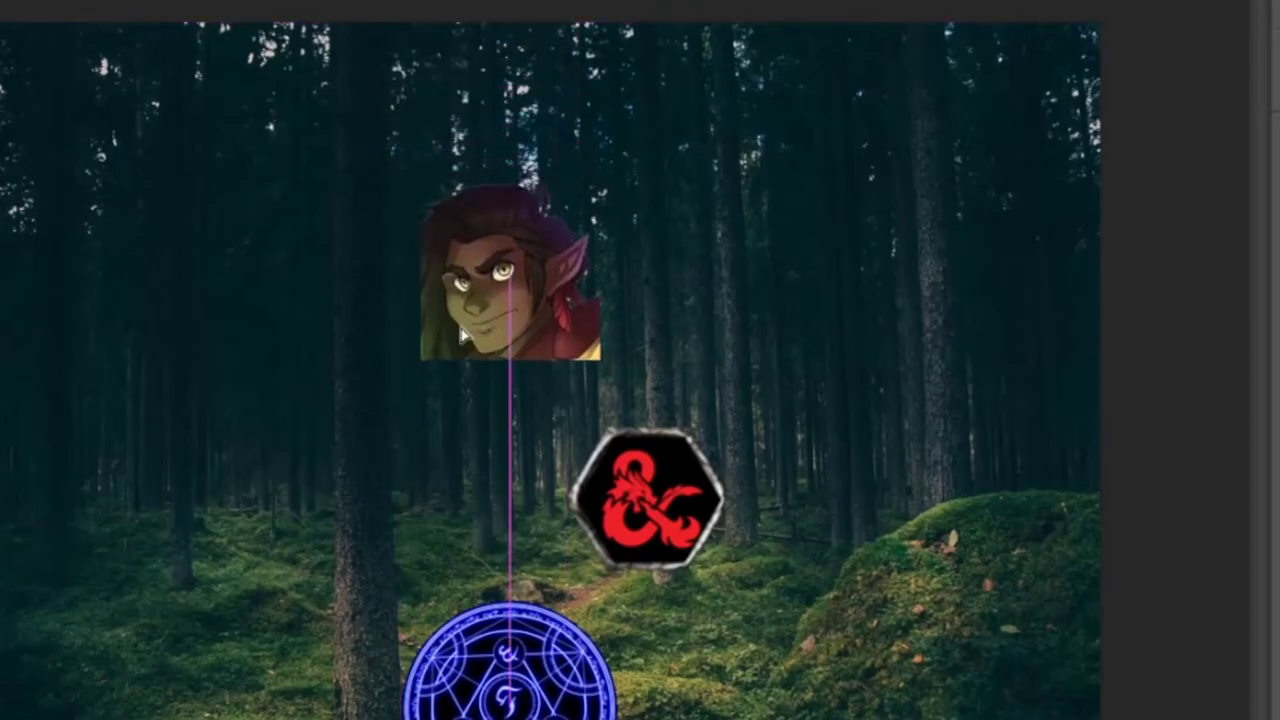
{"action": "left_click_drag", "start_coordinate": [461, 334], "coordinate": [532, 92]}
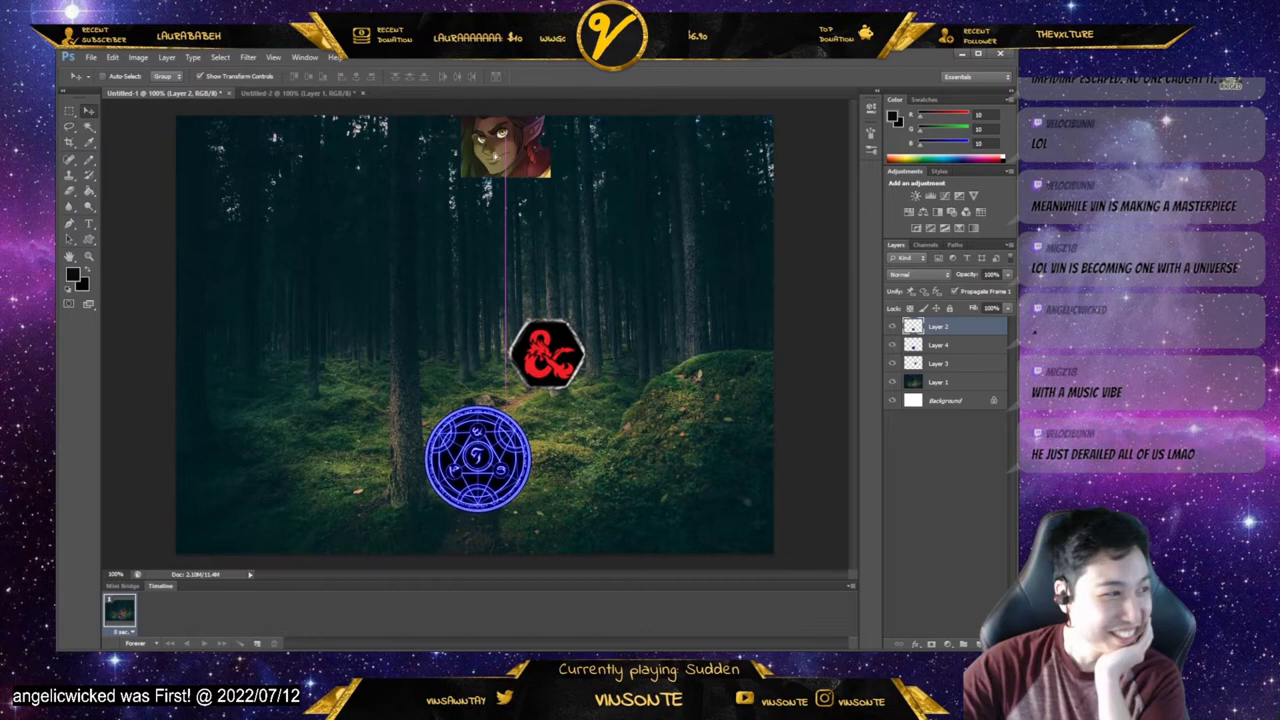
{"action": "left_click_drag", "start_coordinate": [493, 156], "coordinate": [464, 143]}
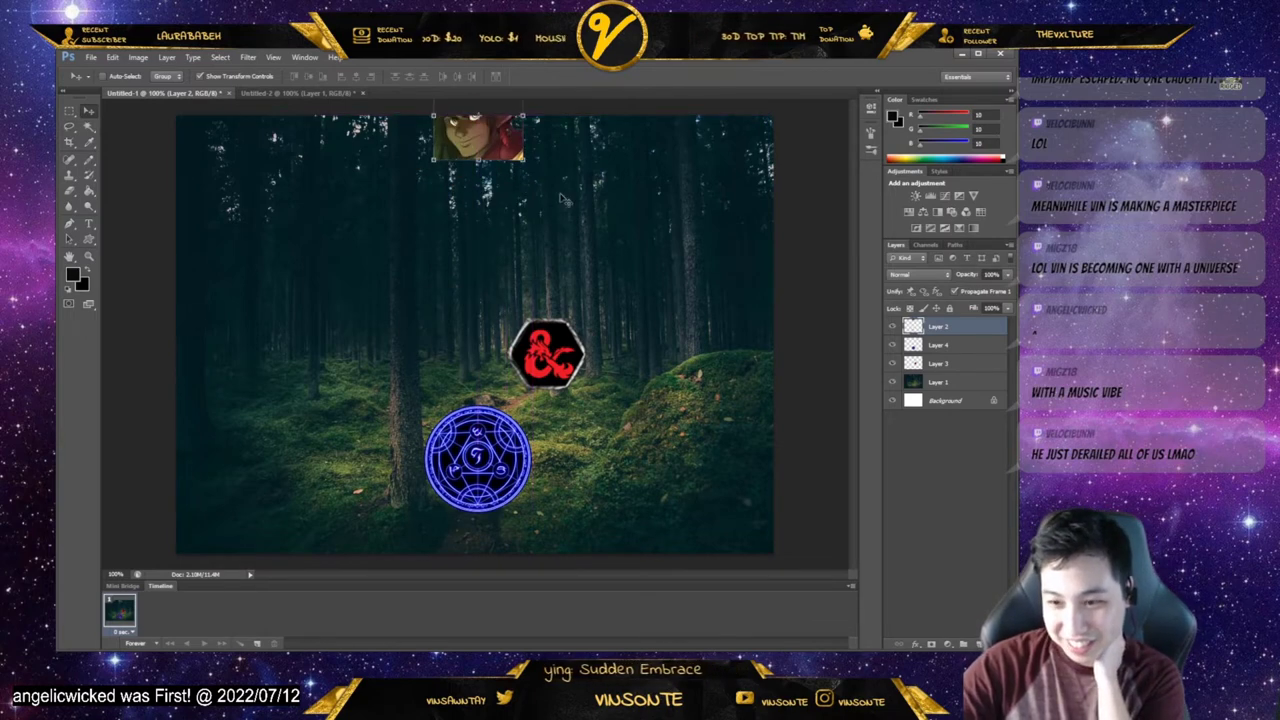
- Move the magic circle on Layer 4 slightly down toward the canvas's lower edge
{"action": "left_click", "coordinate": [940, 344]}
{"action": "left_click", "coordinate": [952, 327]}
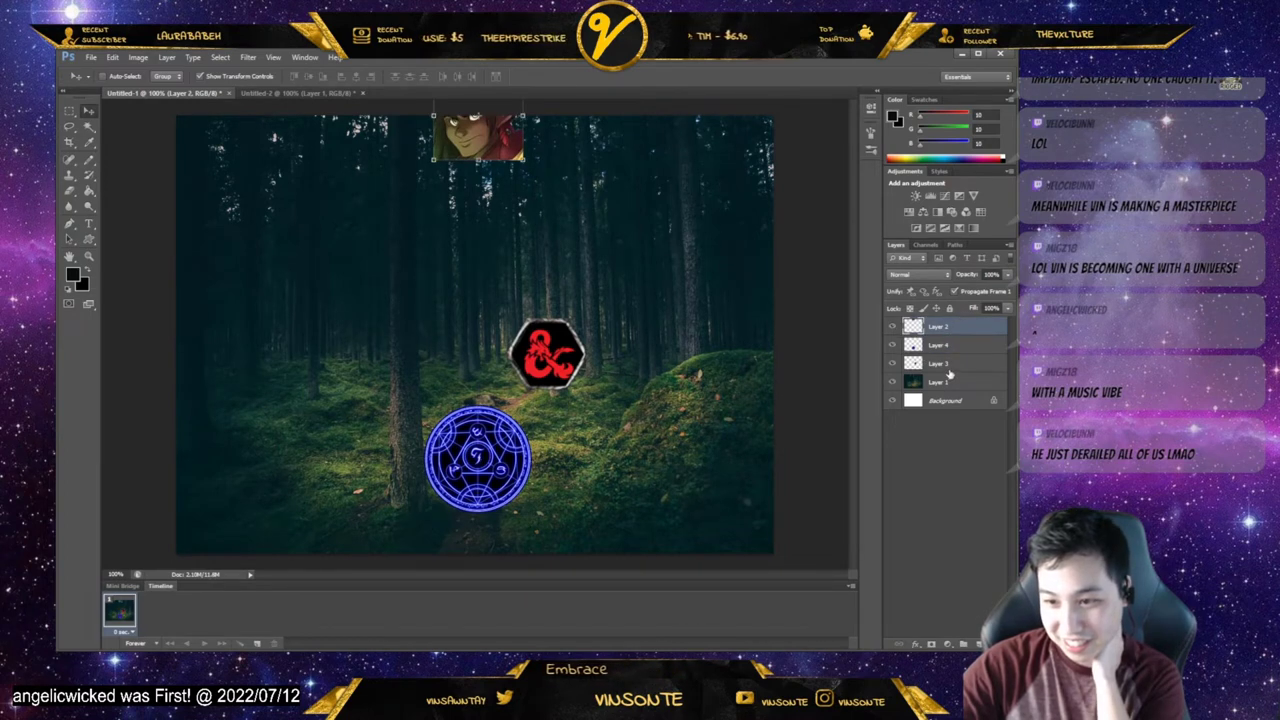
{"action": "left_click", "coordinate": [940, 344]}
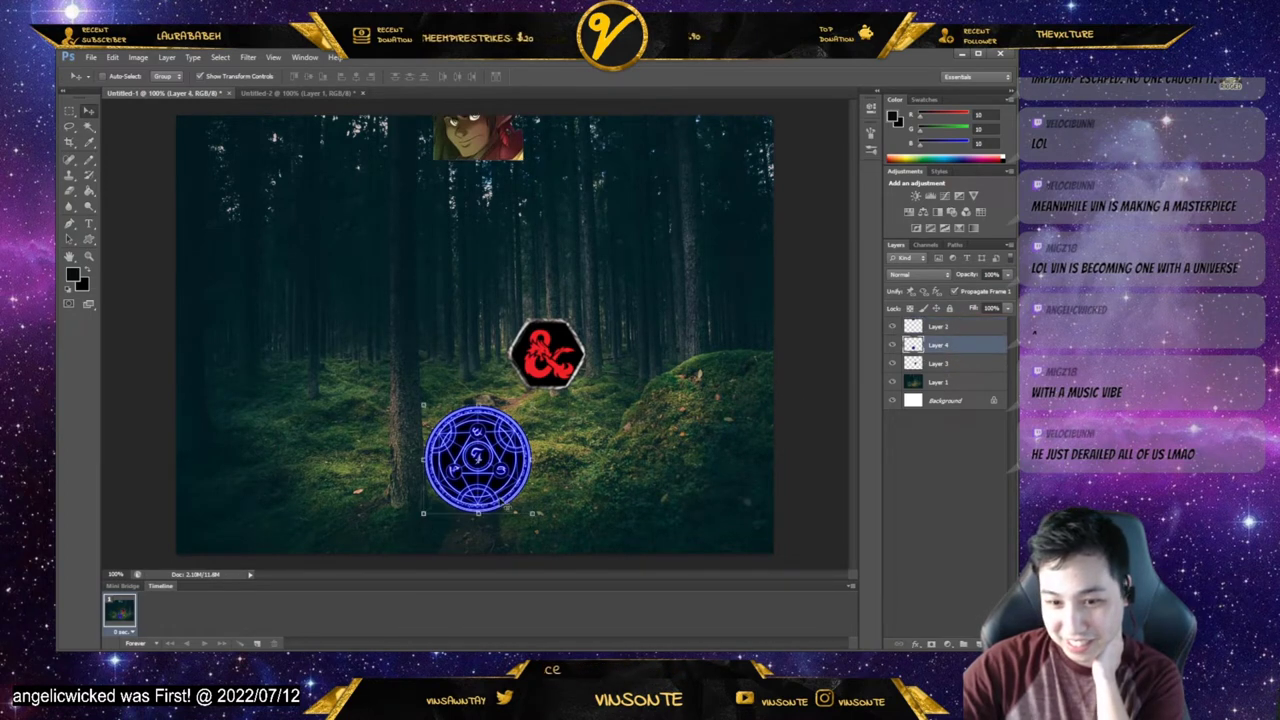
{"action": "left_click_drag", "start_coordinate": [512, 498], "coordinate": [512, 520]}
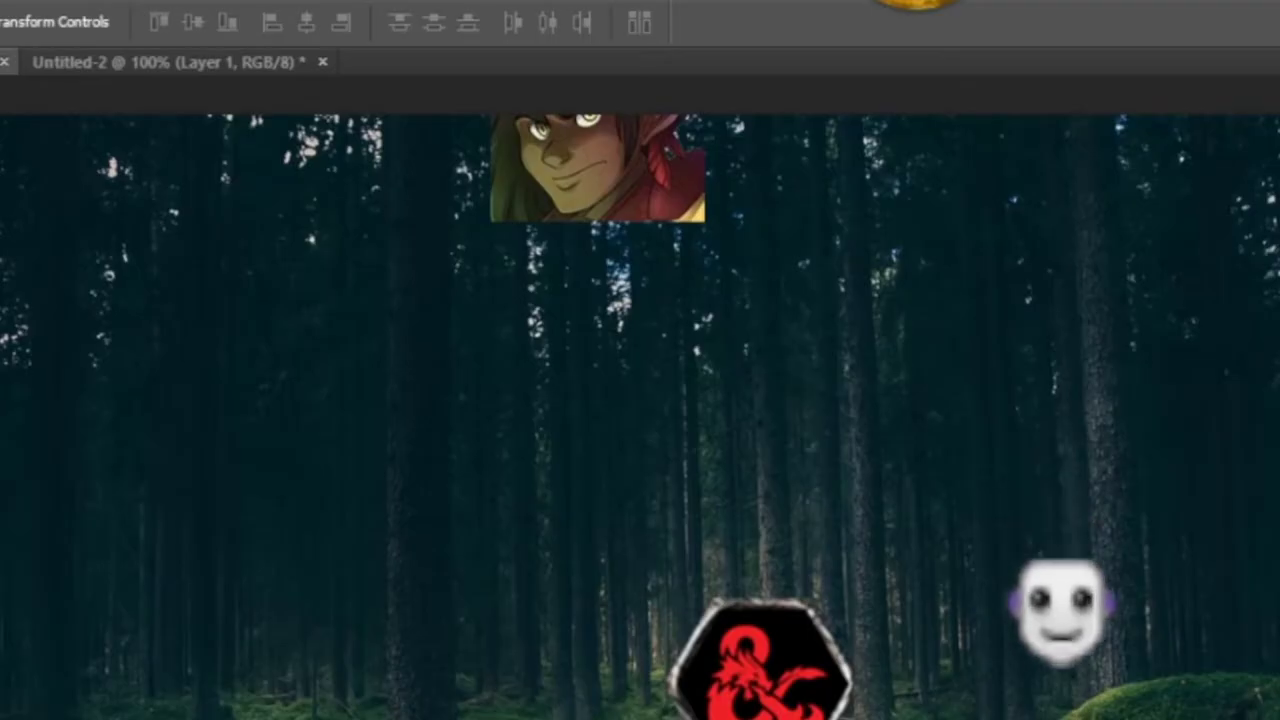
- Move the elf portrait on Layer 2 down over the magic circle and hide its layer
{"action": "left_click", "coordinate": [606, 205]}
{"action": "left_click_drag", "start_coordinate": [652, 160], "coordinate": [660, 712]}
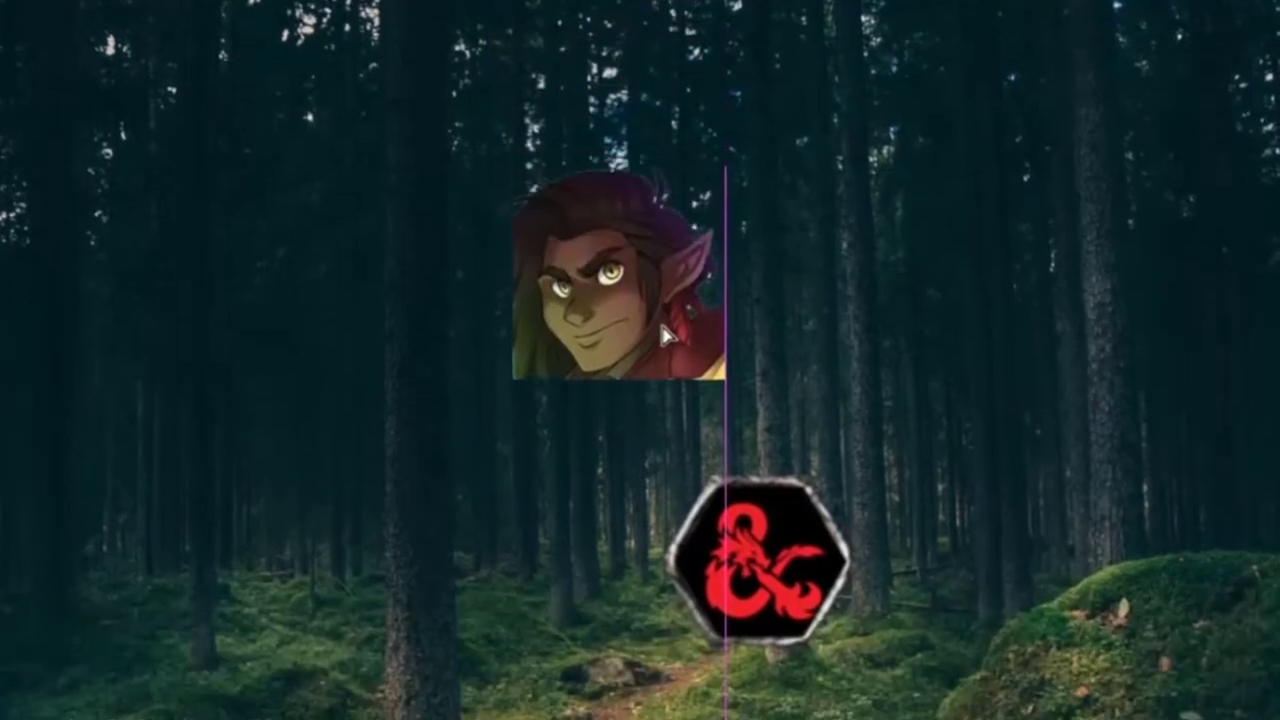
{"action": "left_click_drag", "start_coordinate": [660, 520], "coordinate": [660, 630]}
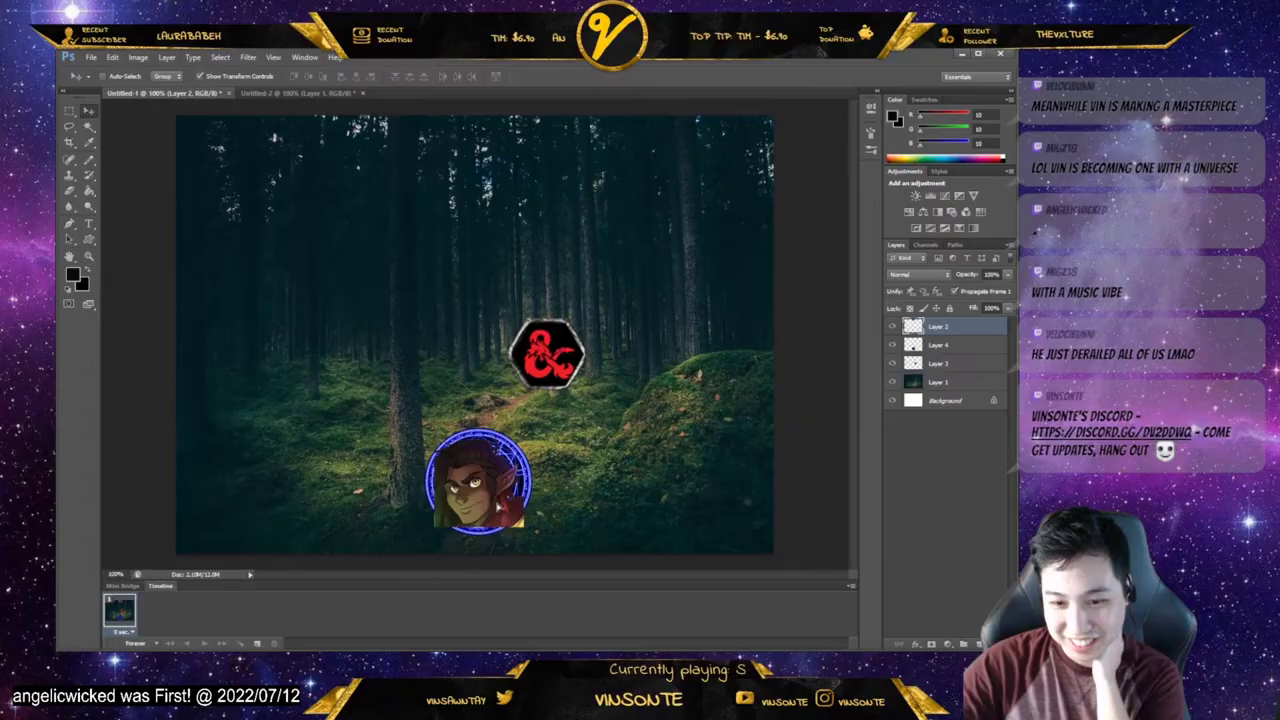
{"action": "left_click_drag", "start_coordinate": [498, 506], "coordinate": [524, 520]}
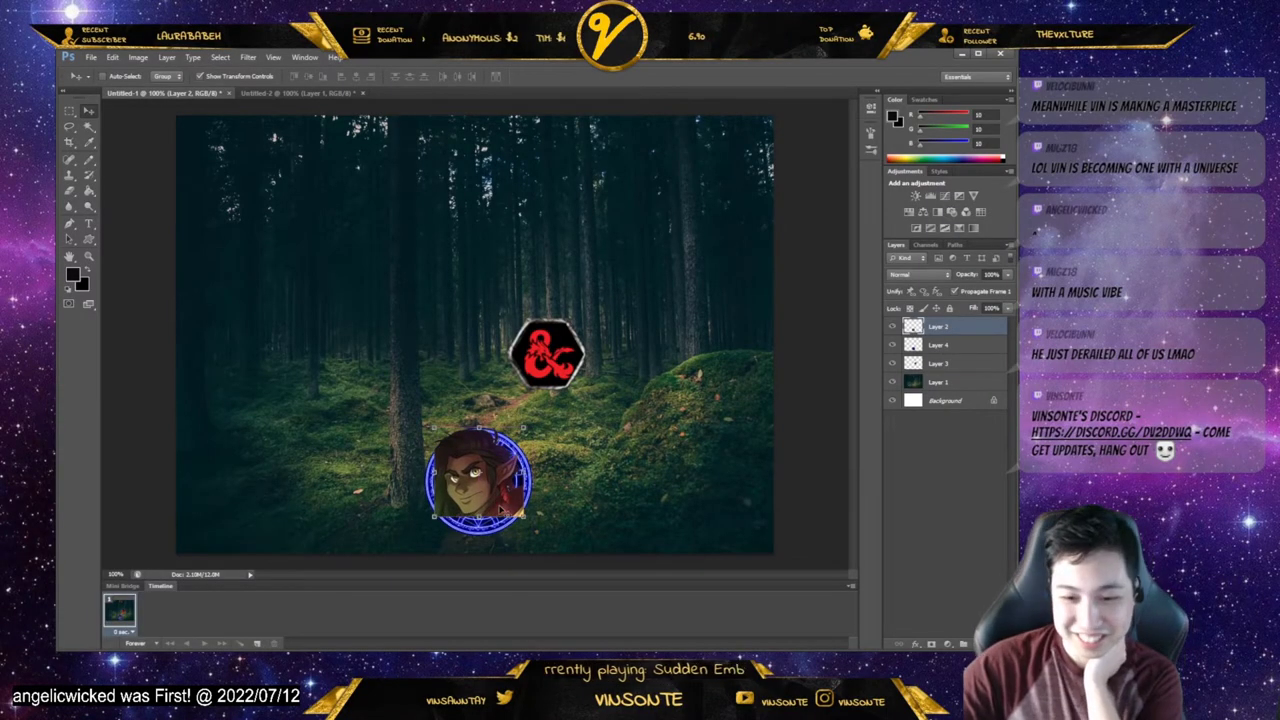
{"action": "left_click_drag", "start_coordinate": [502, 507], "coordinate": [500, 529]}
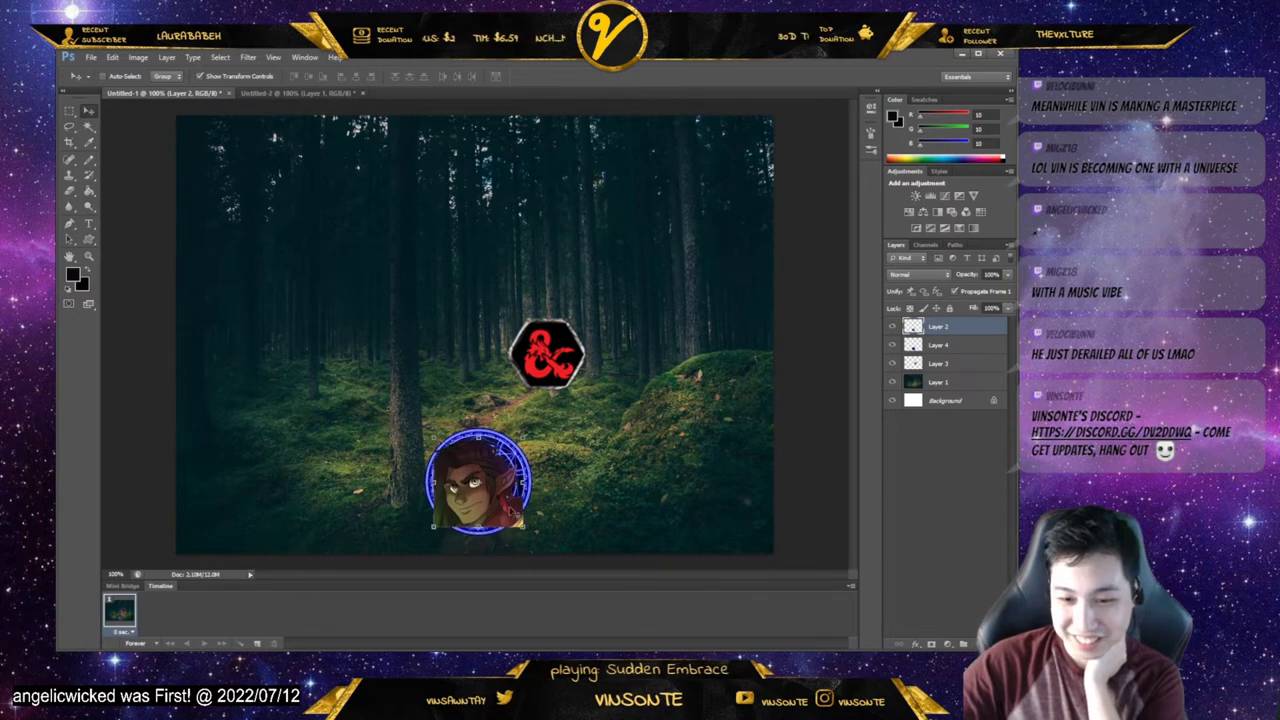
{"action": "left_click", "coordinate": [891, 327]}
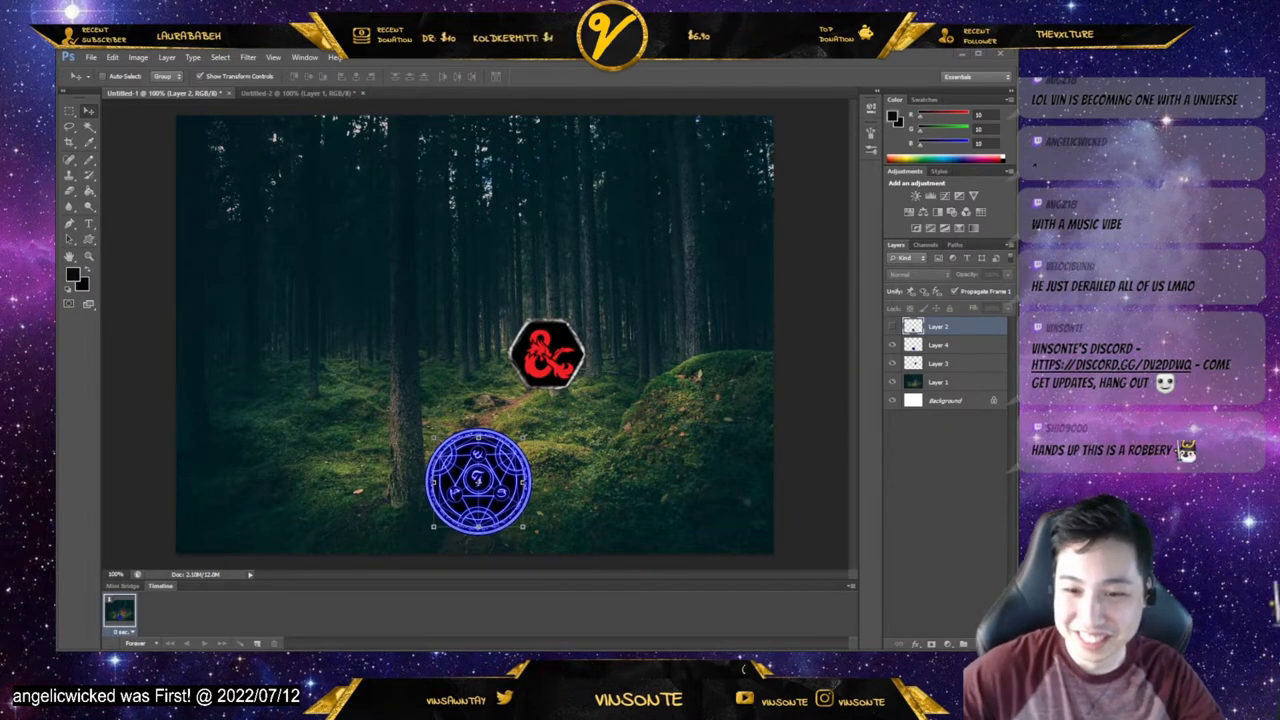
- Shift the hexagon logo on Layer 3 slightly down and to the right
{"action": "left_click", "coordinate": [950, 367]}
{"action": "left_click_drag", "start_coordinate": [577, 370], "coordinate": [593, 376]}
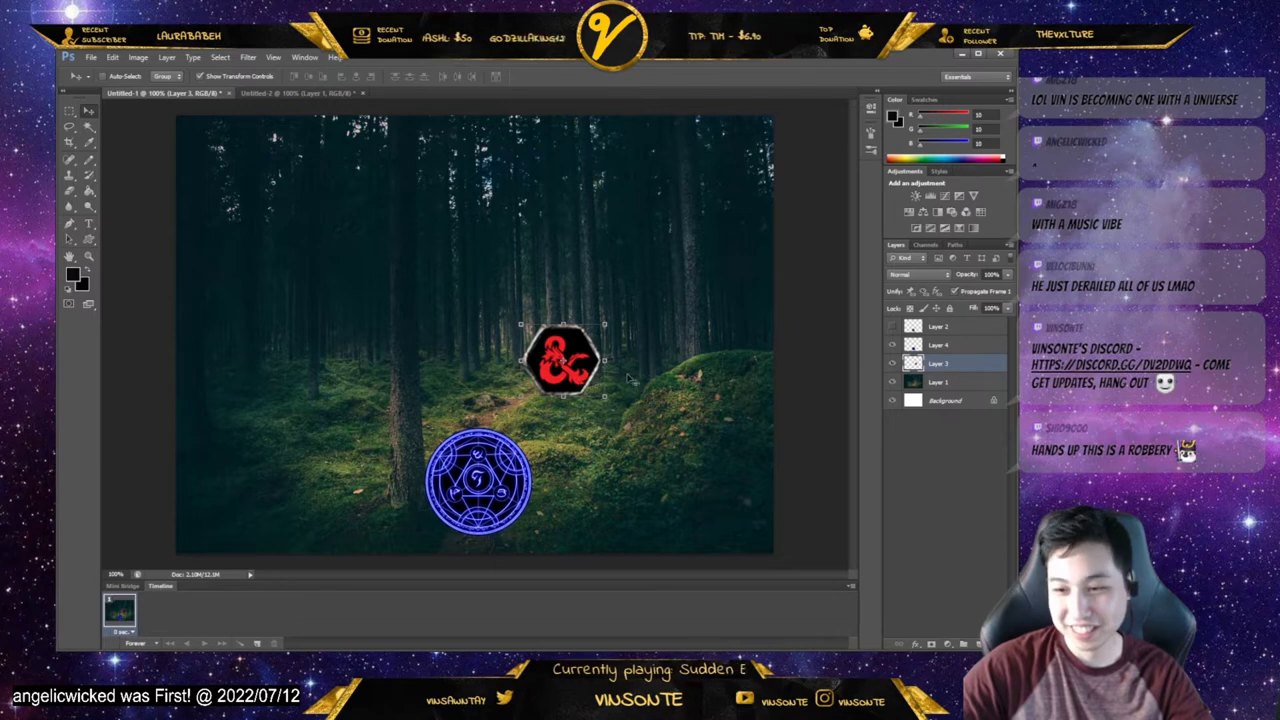
{"action": "left_click", "coordinate": [891, 327]}
{"action": "left_click", "coordinate": [891, 328]}
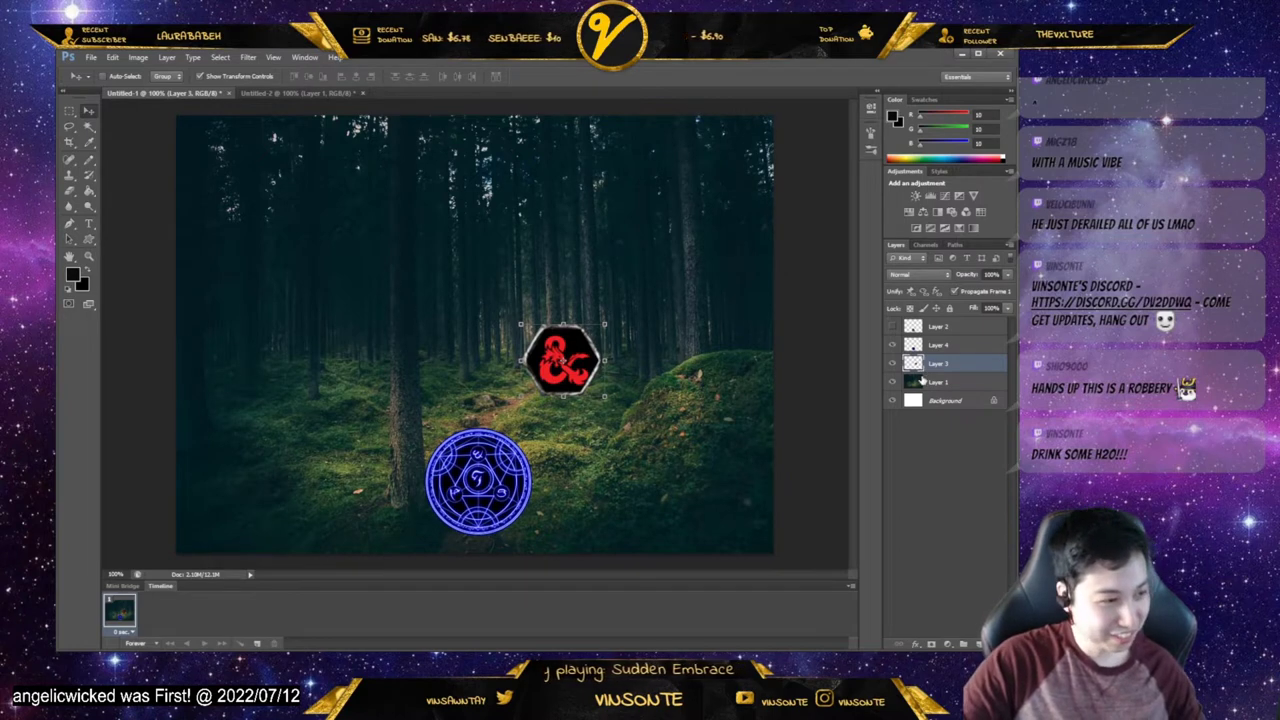
- Add the picture of a hole in the ground above Layer 2, scaled to about 14% wide and 22% high, just right of the magic circle
{"action": "left_click", "coordinate": [940, 328]}
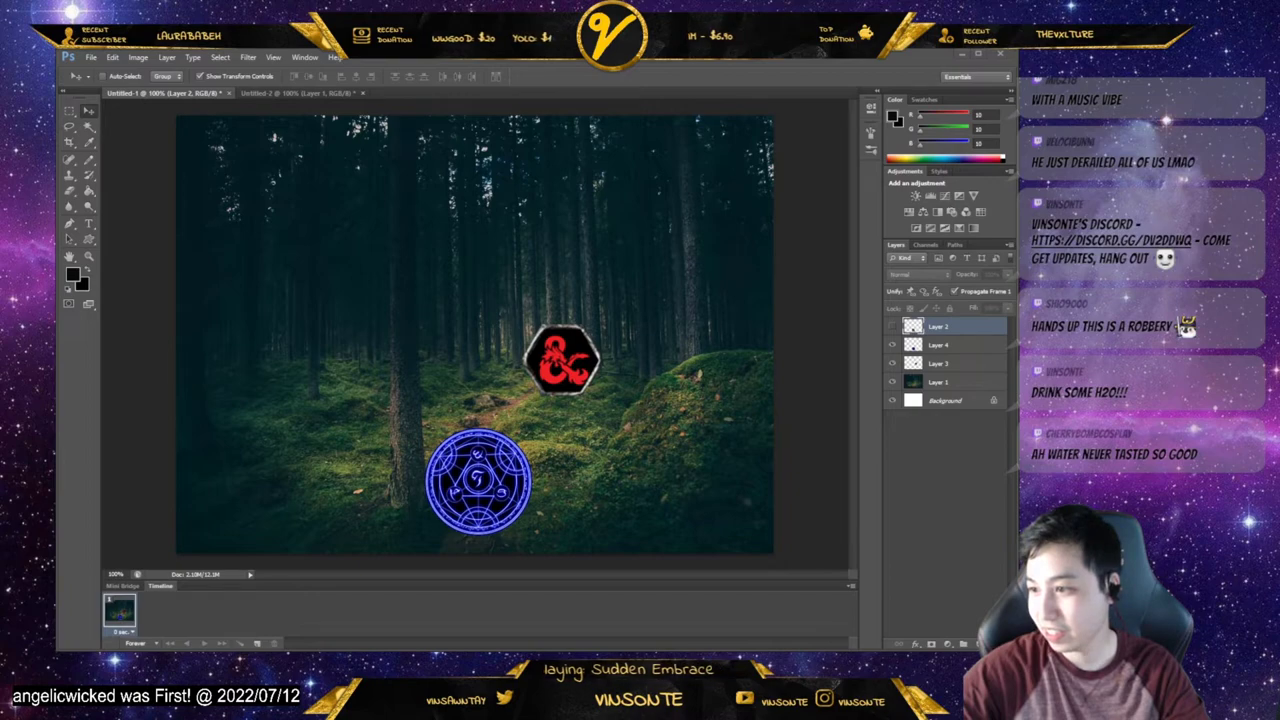
{"action": "left_click_drag", "start_coordinate": [632, 385], "coordinate": [605, 481]}
{"action": "left_click_drag", "start_coordinate": [786, 540], "coordinate": [592, 510]}
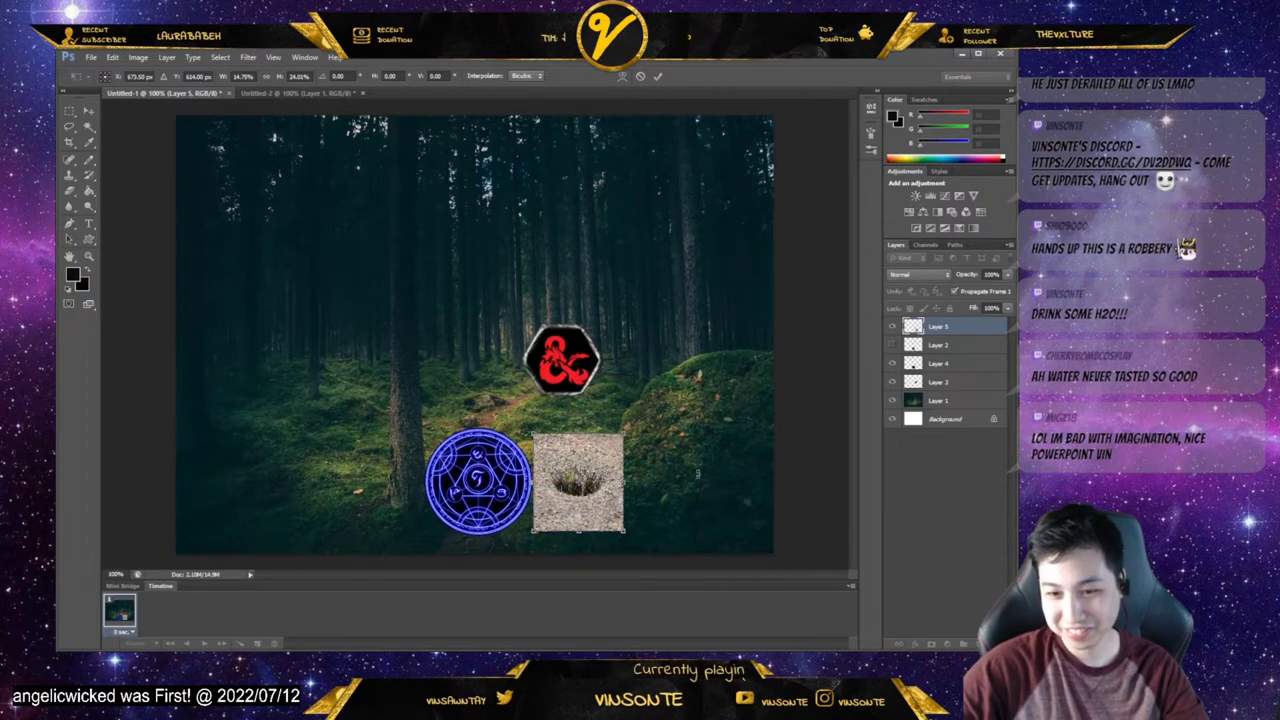
{"action": "left_click_drag", "start_coordinate": [625, 433], "coordinate": [619, 441]}
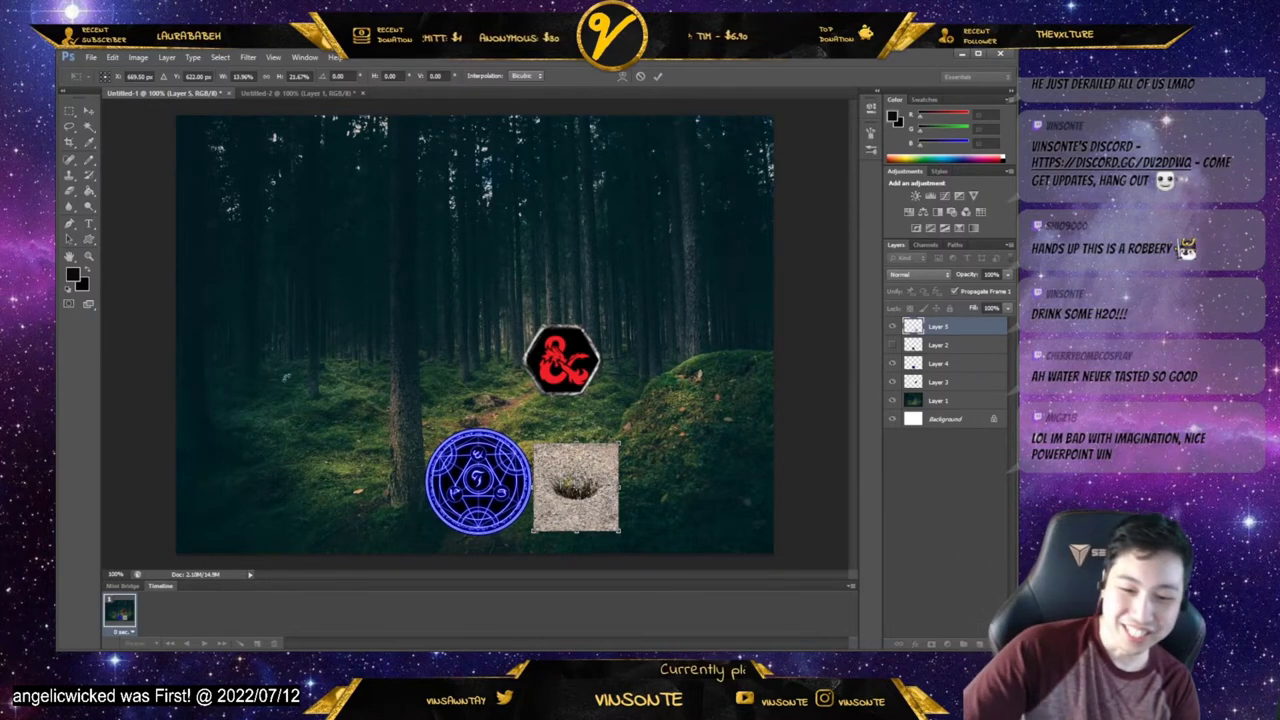
{"action": "left_click", "coordinate": [88, 110]}
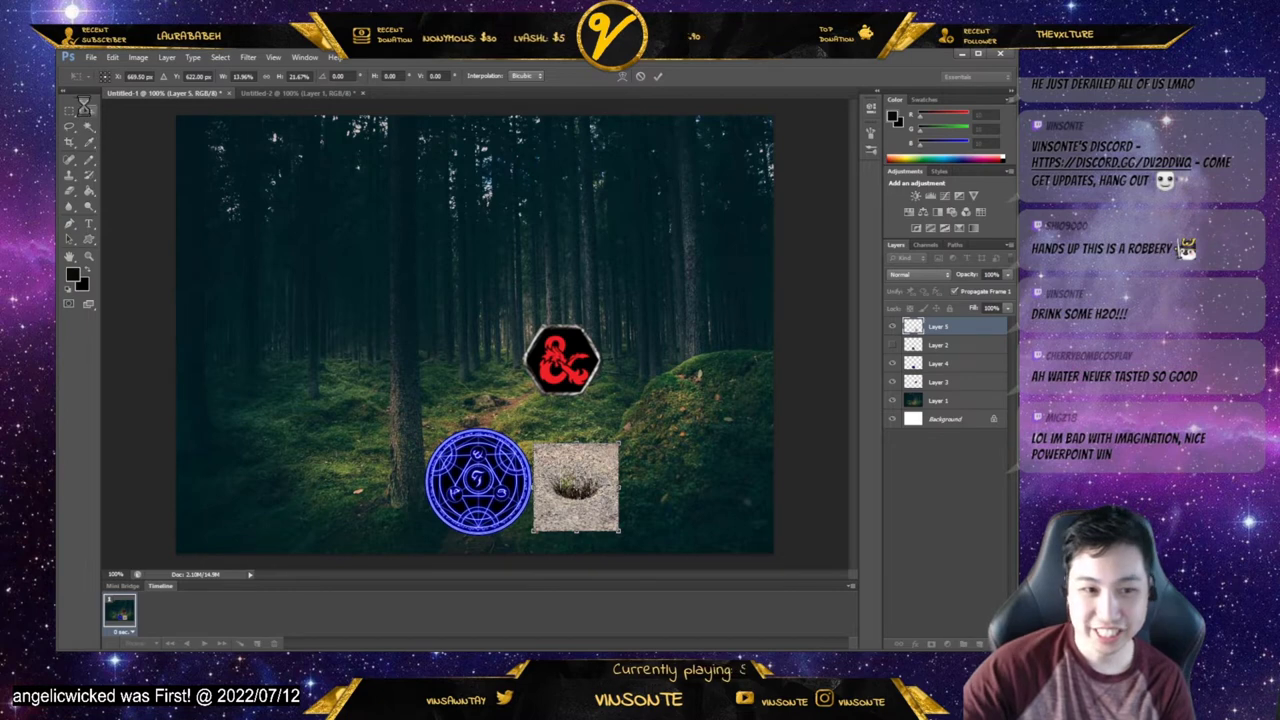
{"action": "key", "text": "Return"}
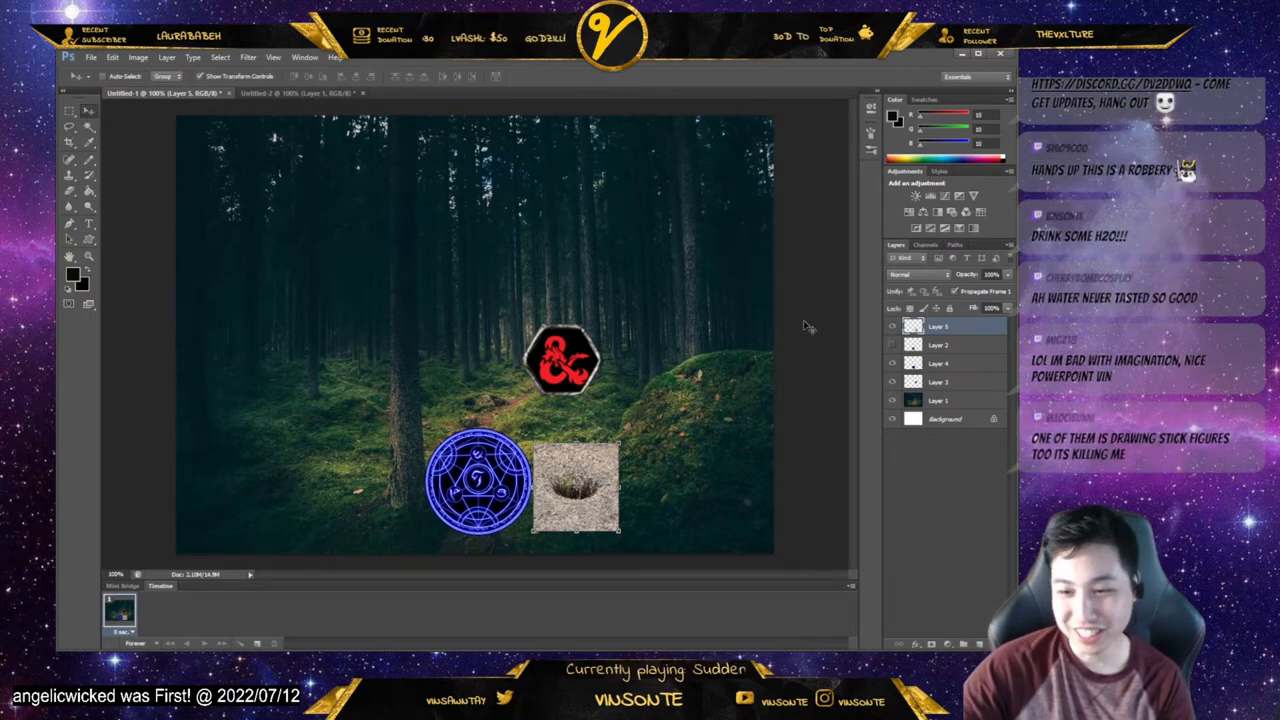
- Show Layer 2 again, scale the elf portrait to 74% width and 58% height, and place it over the magic circle
{"action": "left_click", "coordinate": [895, 346]}
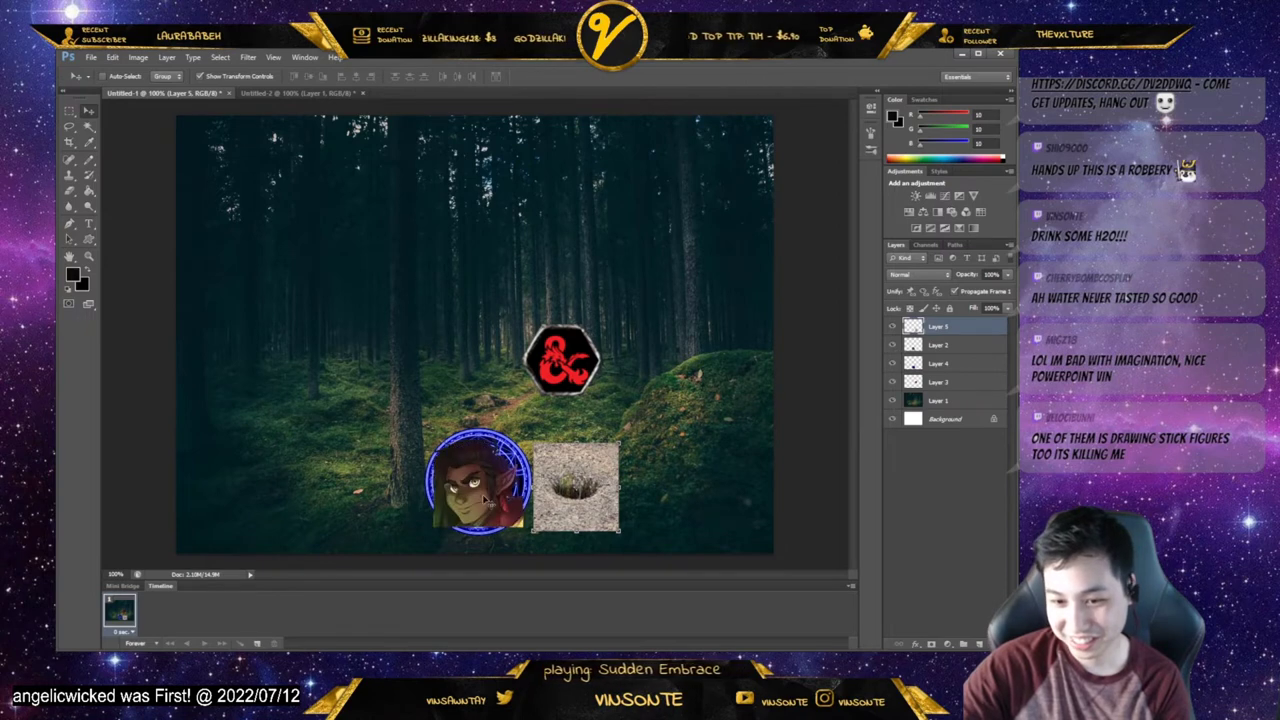
{"action": "left_click", "coordinate": [941, 346]}
{"action": "left_click_drag", "start_coordinate": [496, 502], "coordinate": [503, 393]}
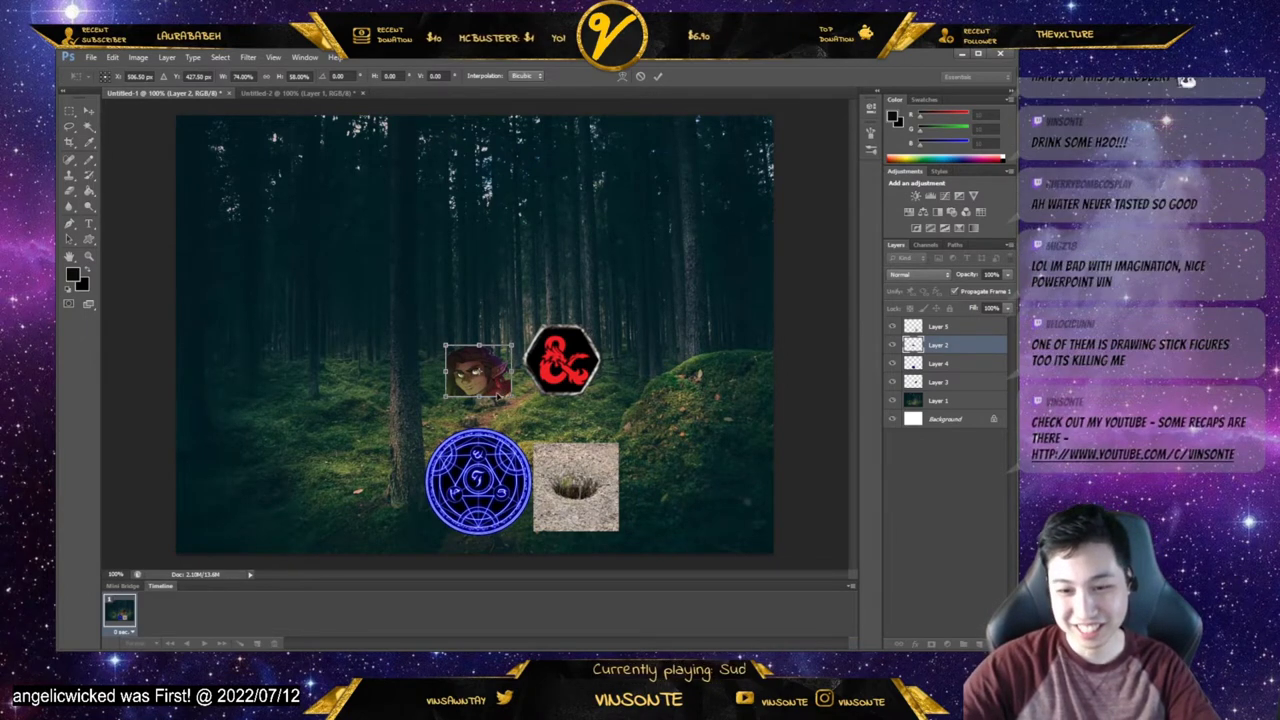
{"action": "left_click_drag", "start_coordinate": [497, 396], "coordinate": [595, 506]}
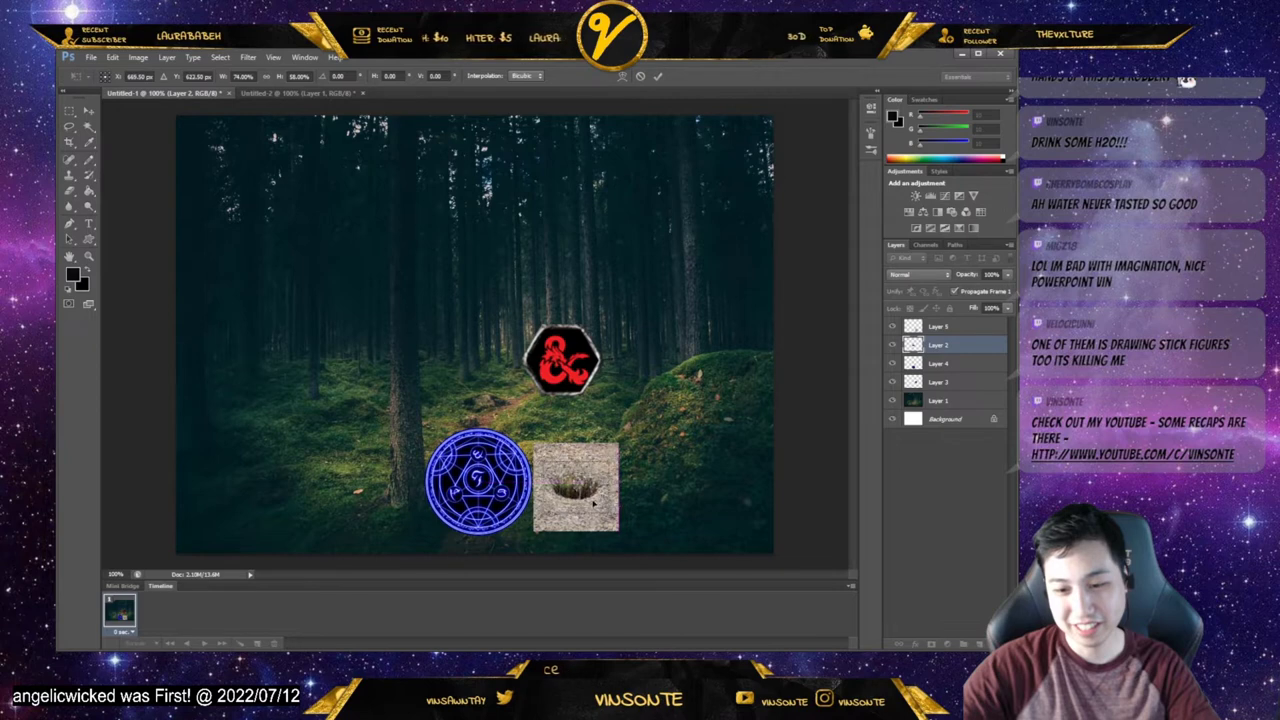
{"action": "left_click_drag", "start_coordinate": [593, 502], "coordinate": [495, 472]}
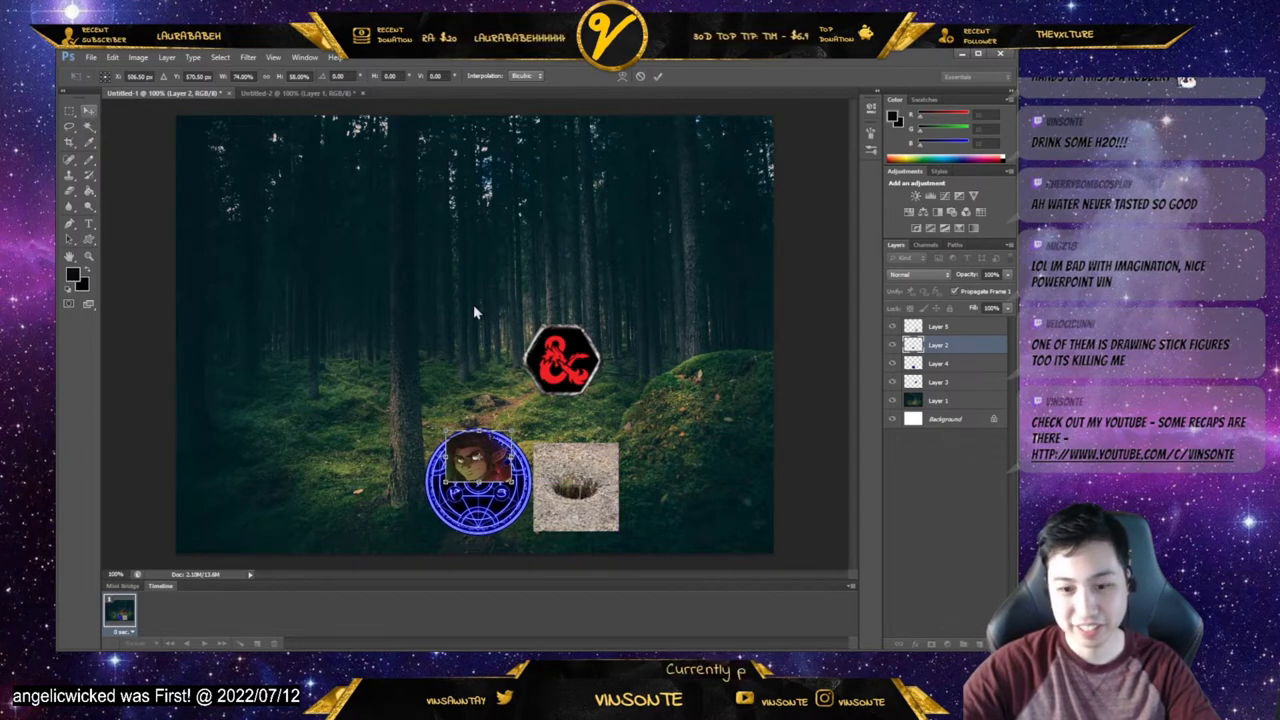
{"action": "key", "text": "Return"}
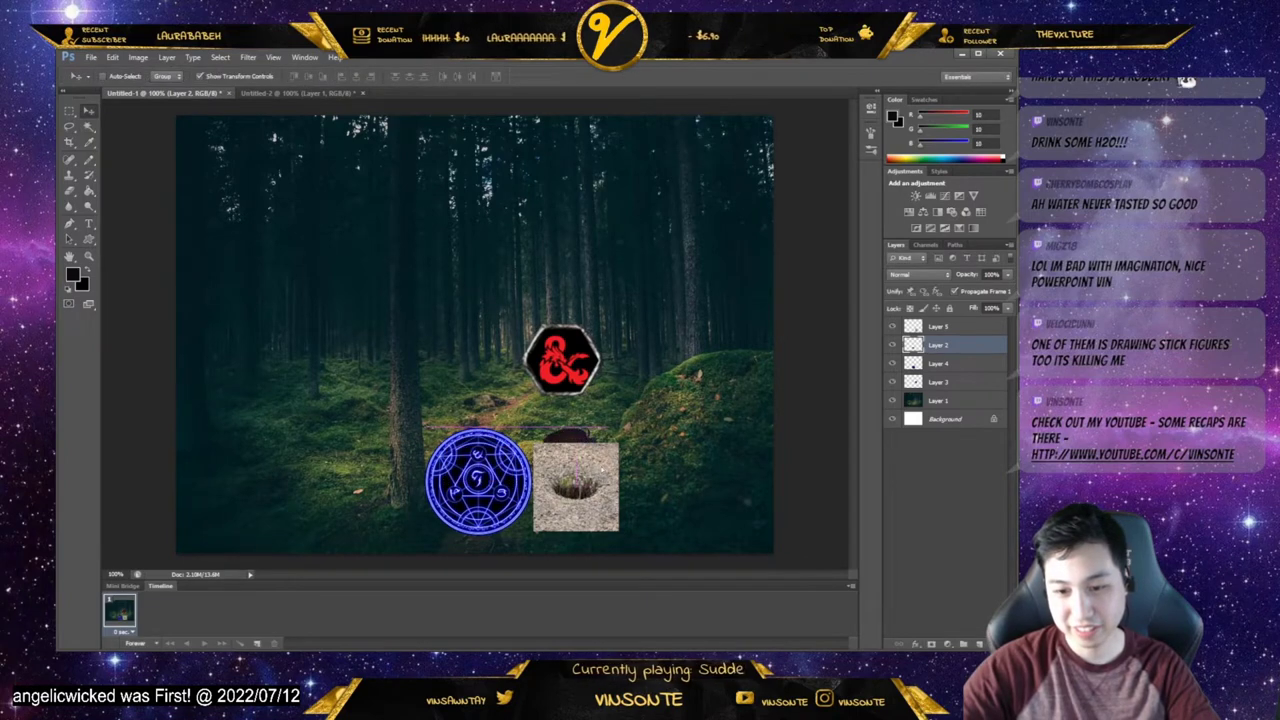
- Move the elf portrait behind the hole picture and down to the canvas's bottom edge
{"action": "key", "text": "shift+Up"}
{"action": "key", "text": "shift+Up"}
{"action": "key", "text": "shift+Up"}
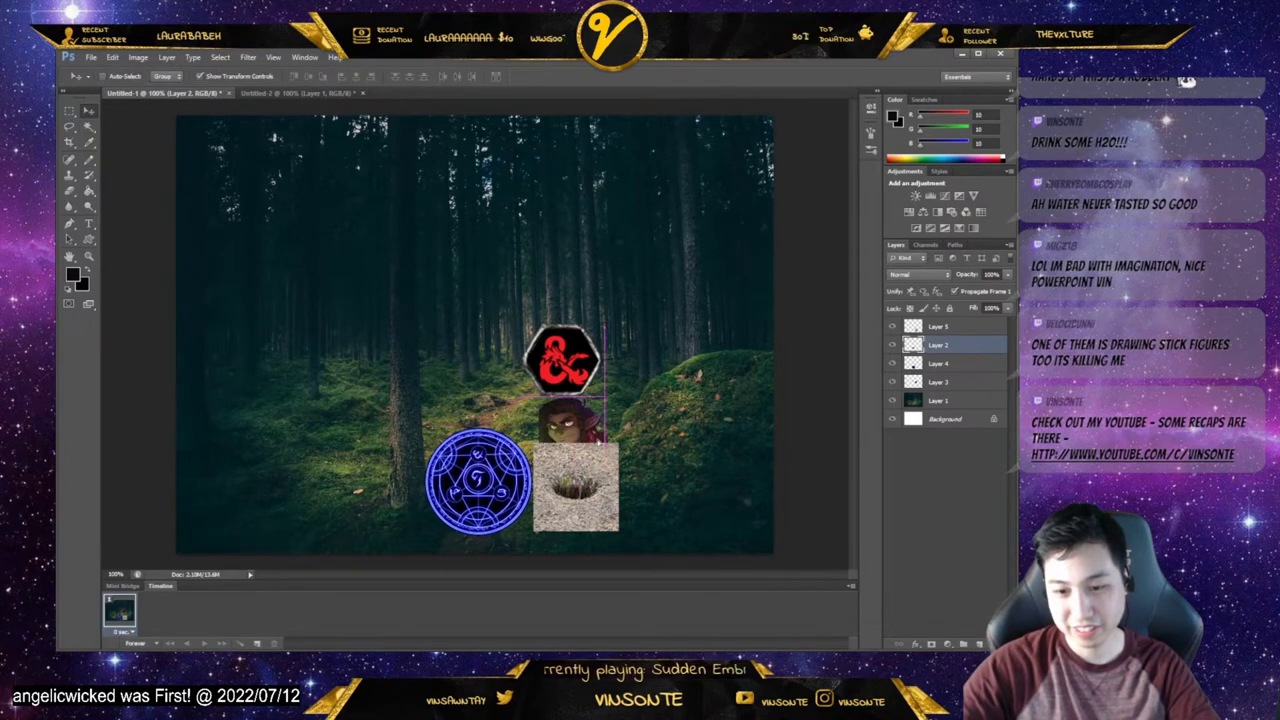
{"action": "left_click_drag", "start_coordinate": [604, 430], "coordinate": [598, 552]}
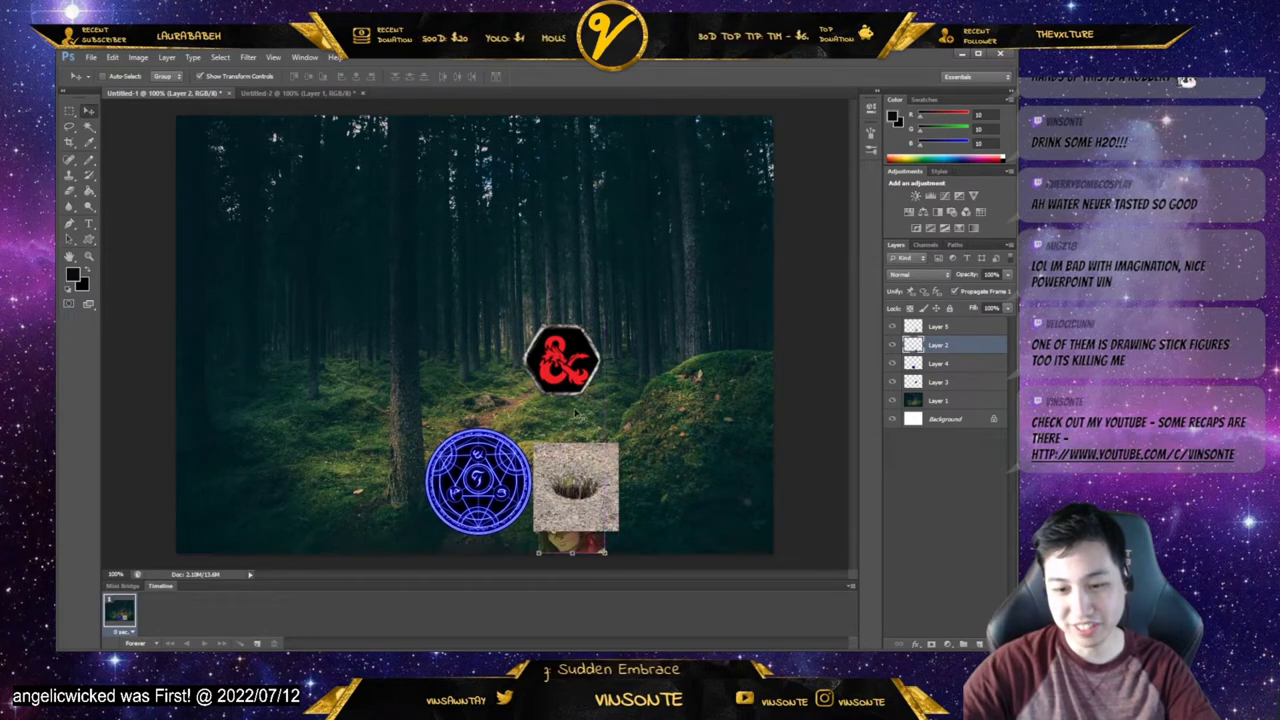
- Move the hole picture left over the magic circle's lower part, and raise the magic circle on Layer 4 above the hole
{"action": "left_click", "coordinate": [964, 330]}
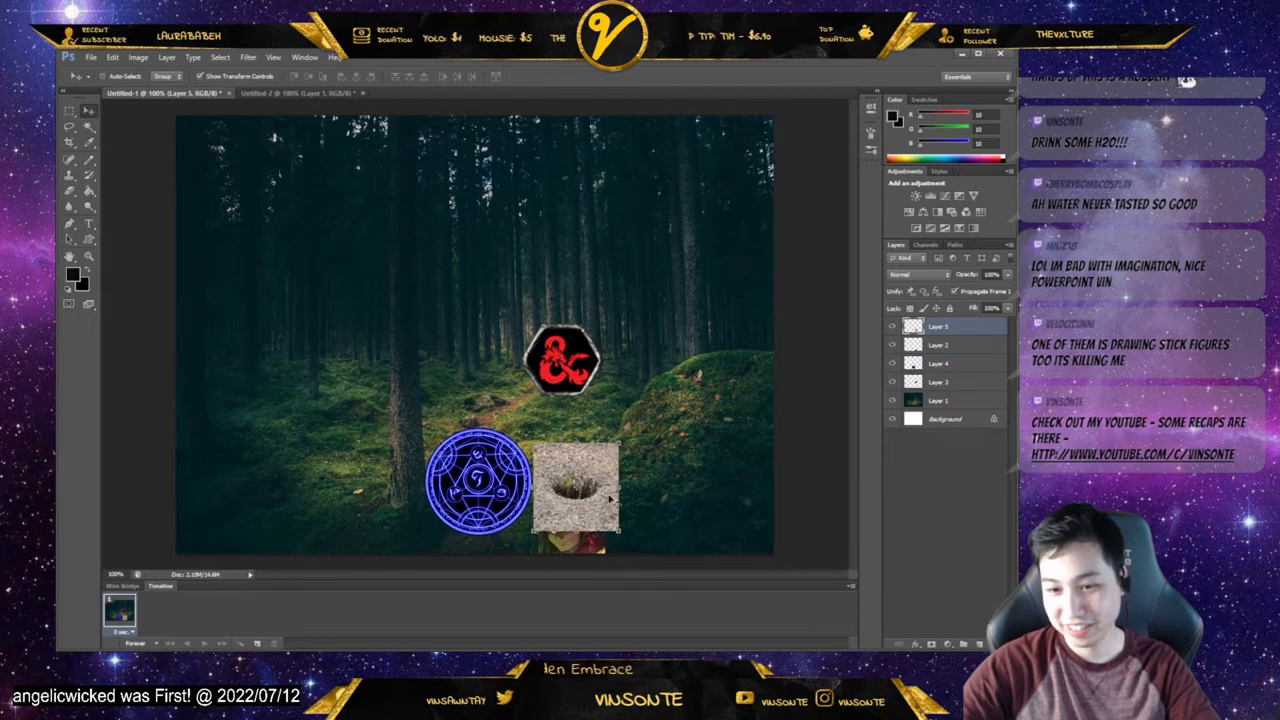
{"action": "left_click_drag", "start_coordinate": [610, 497], "coordinate": [512, 509]}
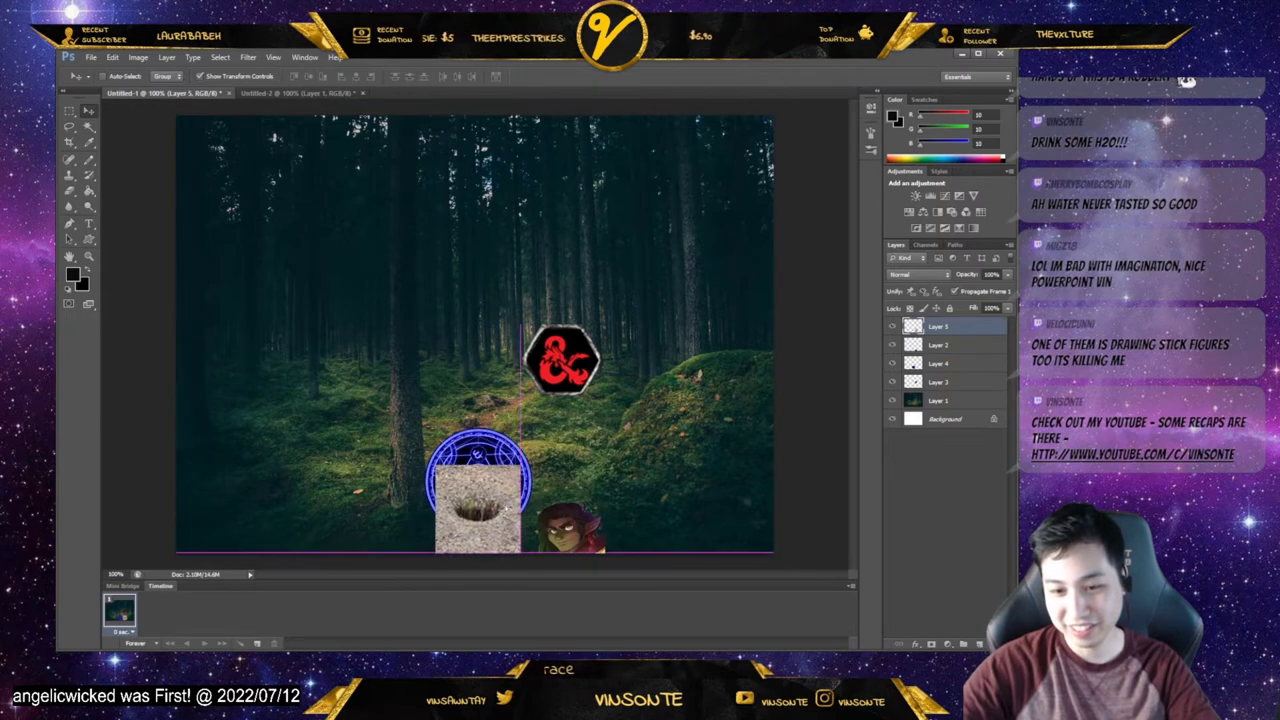
{"action": "left_click", "coordinate": [938, 364]}
{"action": "left_click_drag", "start_coordinate": [502, 445], "coordinate": [498, 394]}
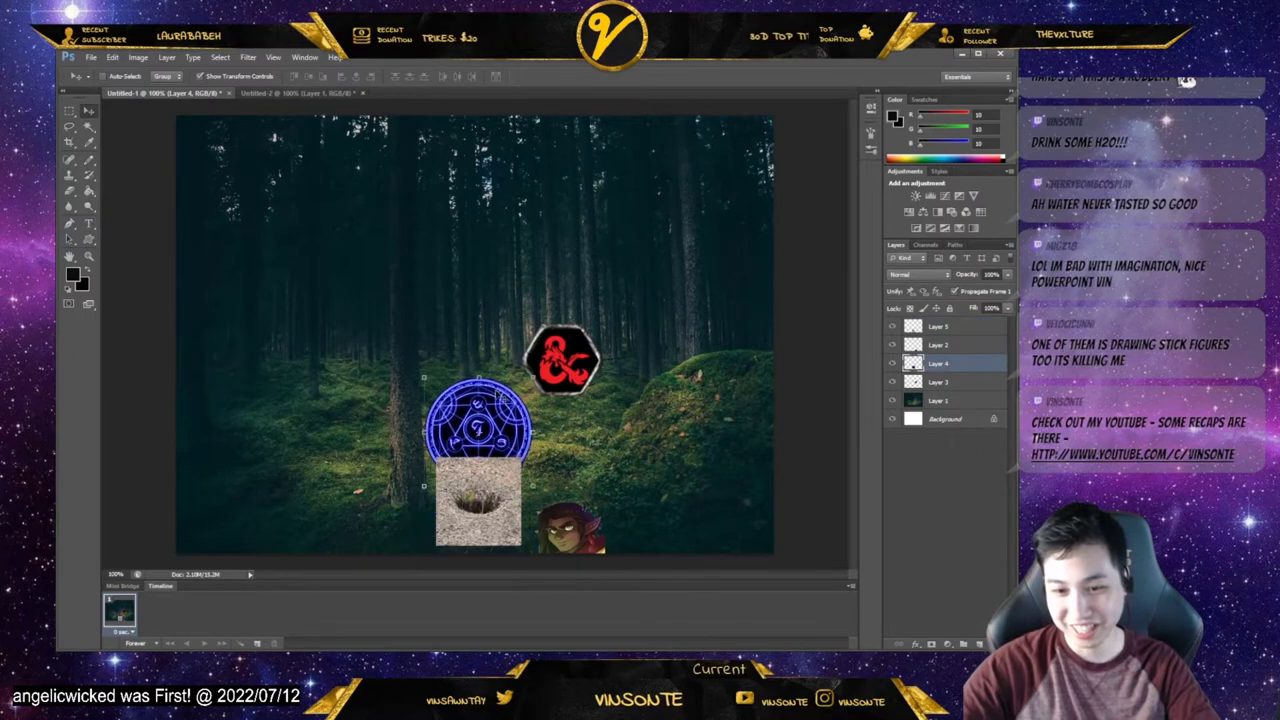
- Move the elf portrait left beneath the hole picture and bring Layer 2 to the top of the layer stack
{"action": "left_click", "coordinate": [963, 382]}
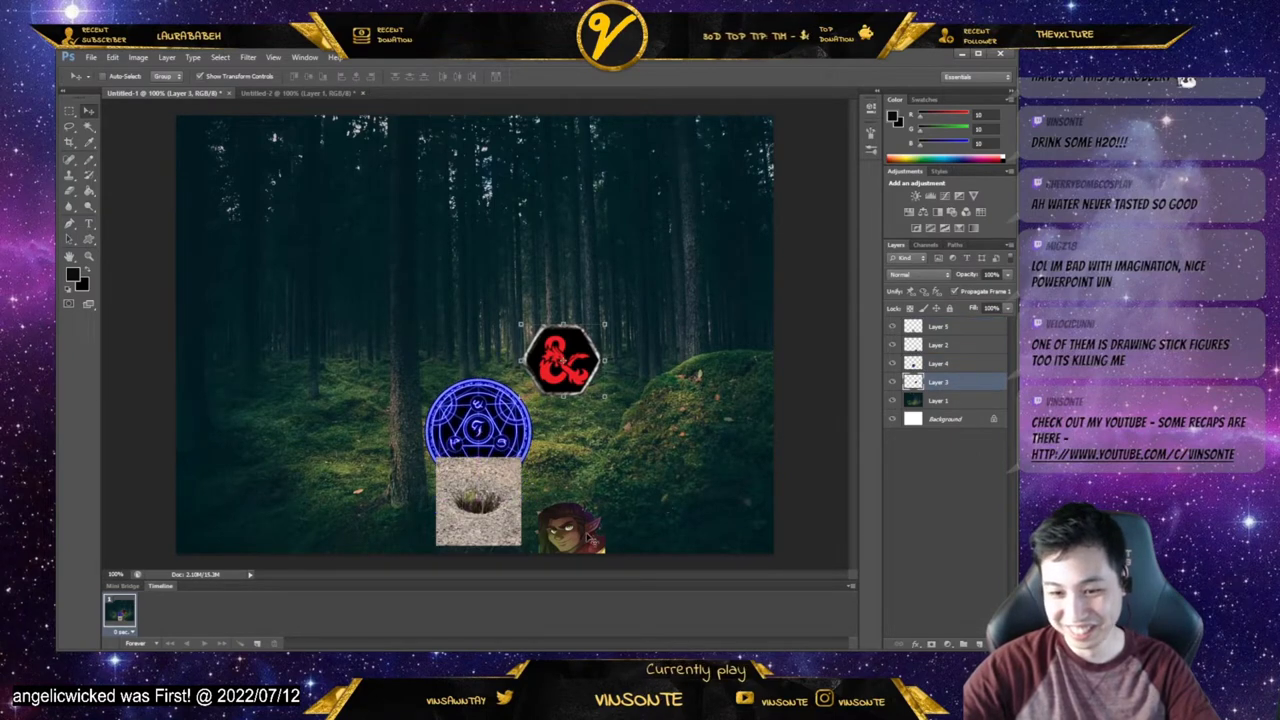
{"action": "left_click", "coordinate": [962, 342]}
{"action": "left_click_drag", "start_coordinate": [580, 548], "coordinate": [488, 548]}
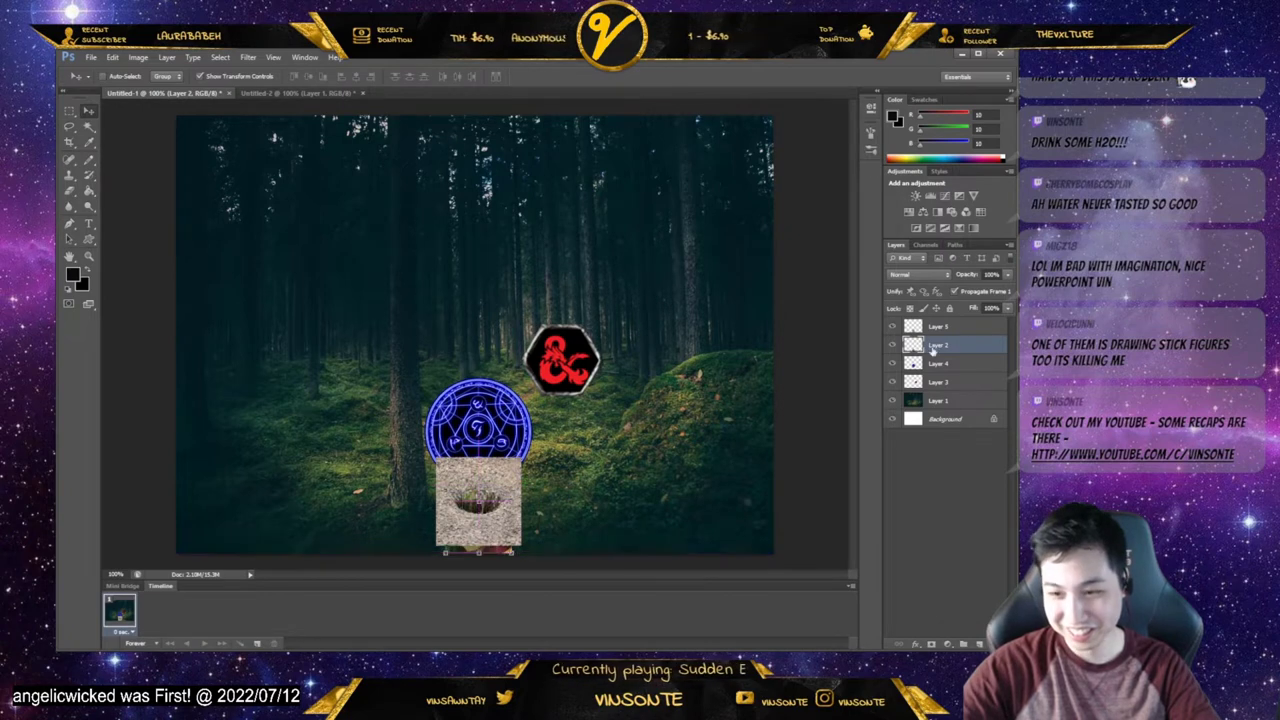
{"action": "left_click_drag", "start_coordinate": [951, 354], "coordinate": [948, 324]}
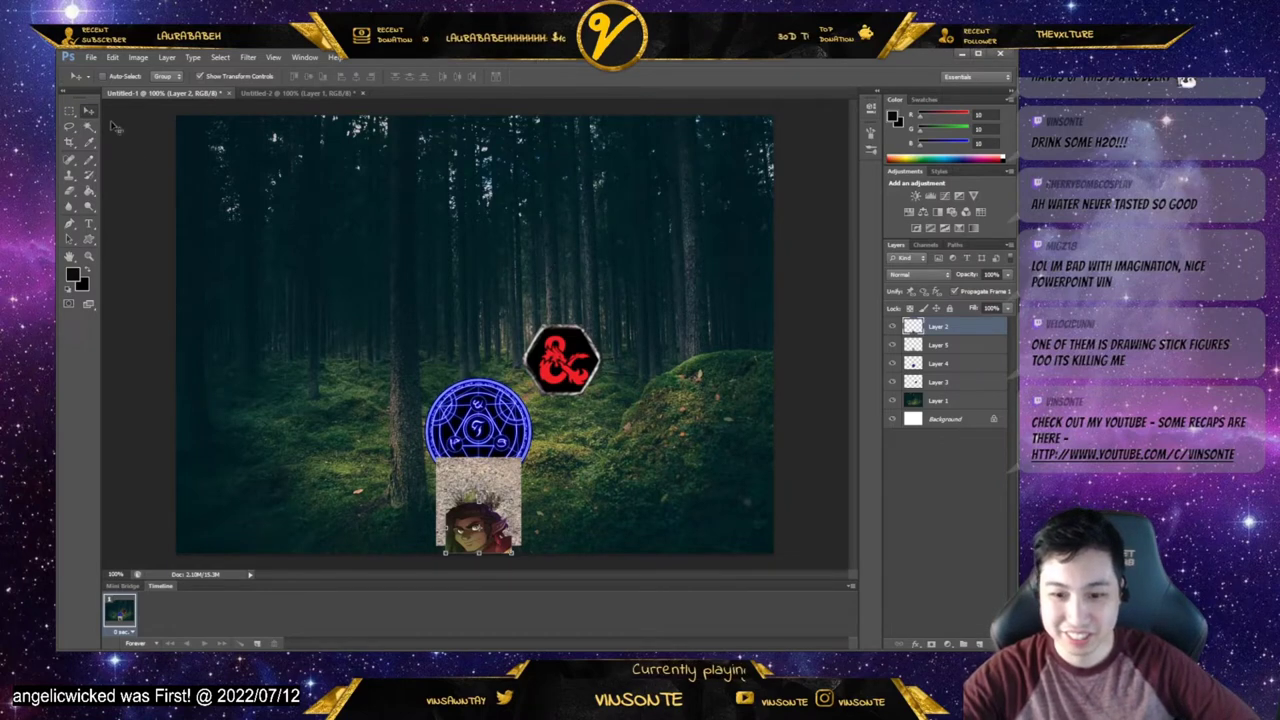
- Move the hexagon logo on Layer 3 down and left until it tucks behind the magic circle's upper right edge
{"action": "left_click", "coordinate": [950, 346]}
{"action": "left_click", "coordinate": [946, 366]}
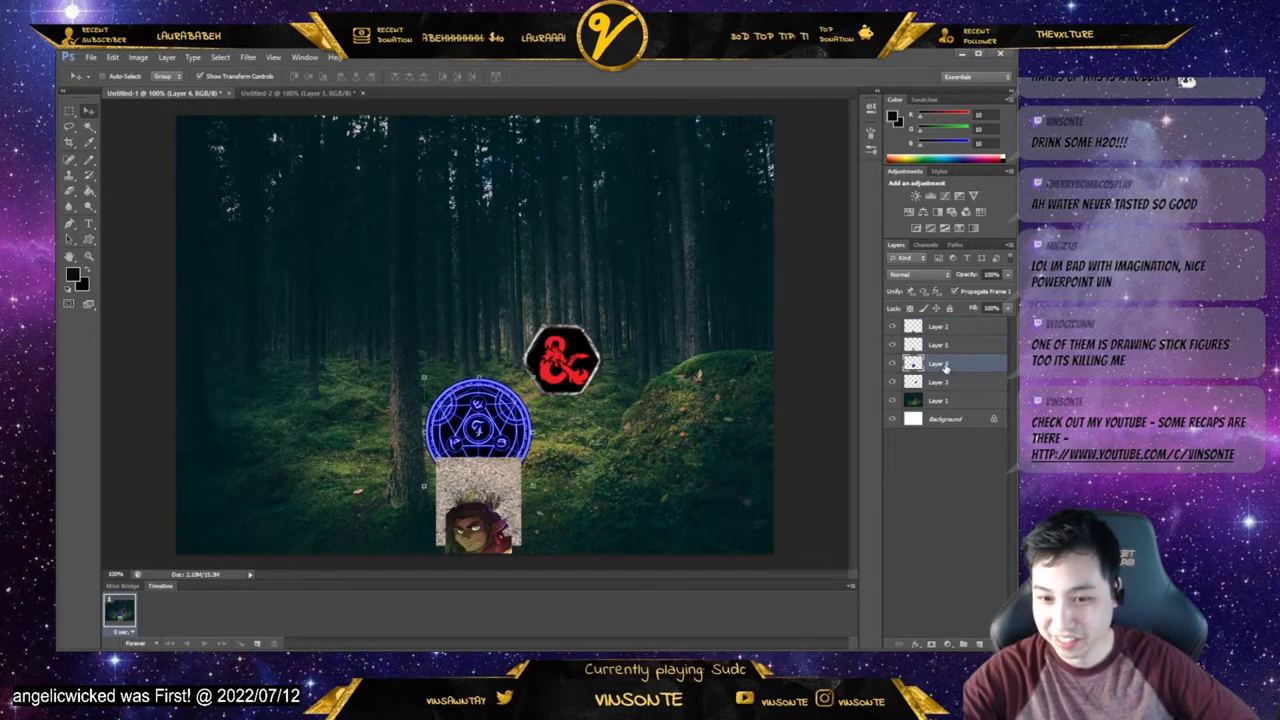
{"action": "left_click", "coordinate": [940, 382]}
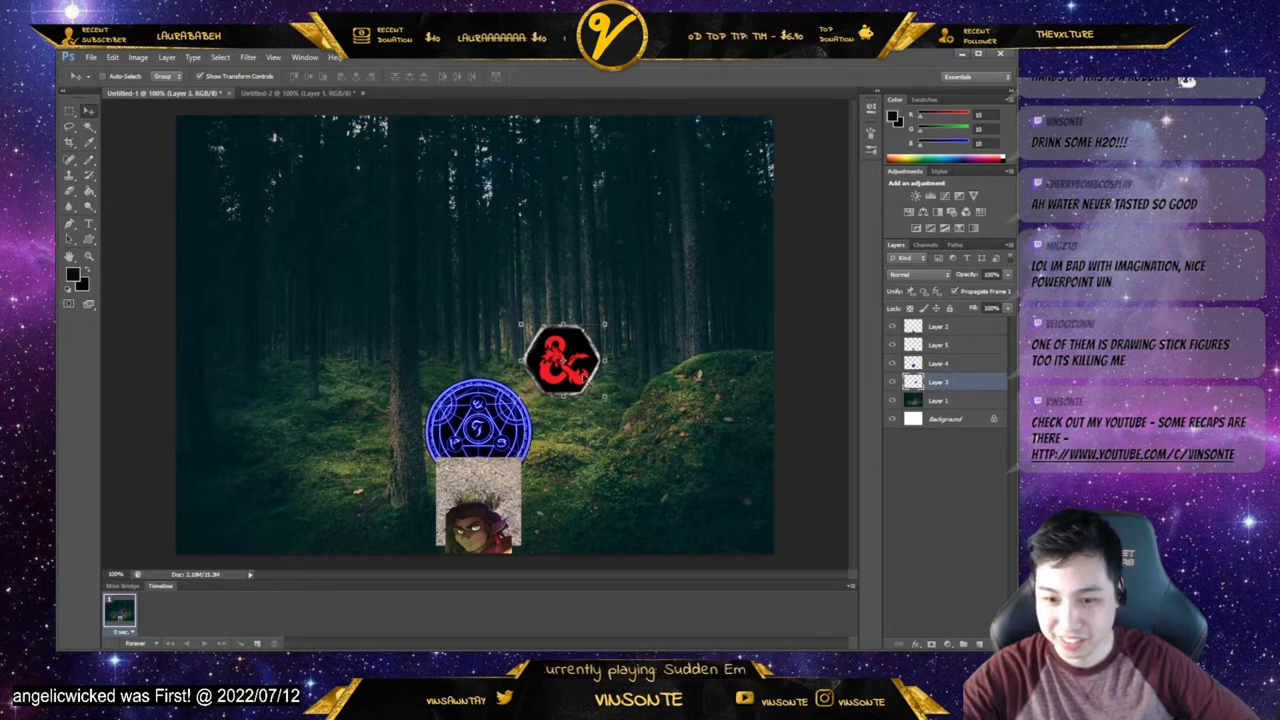
{"action": "left_click_drag", "start_coordinate": [592, 379], "coordinate": [573, 394]}
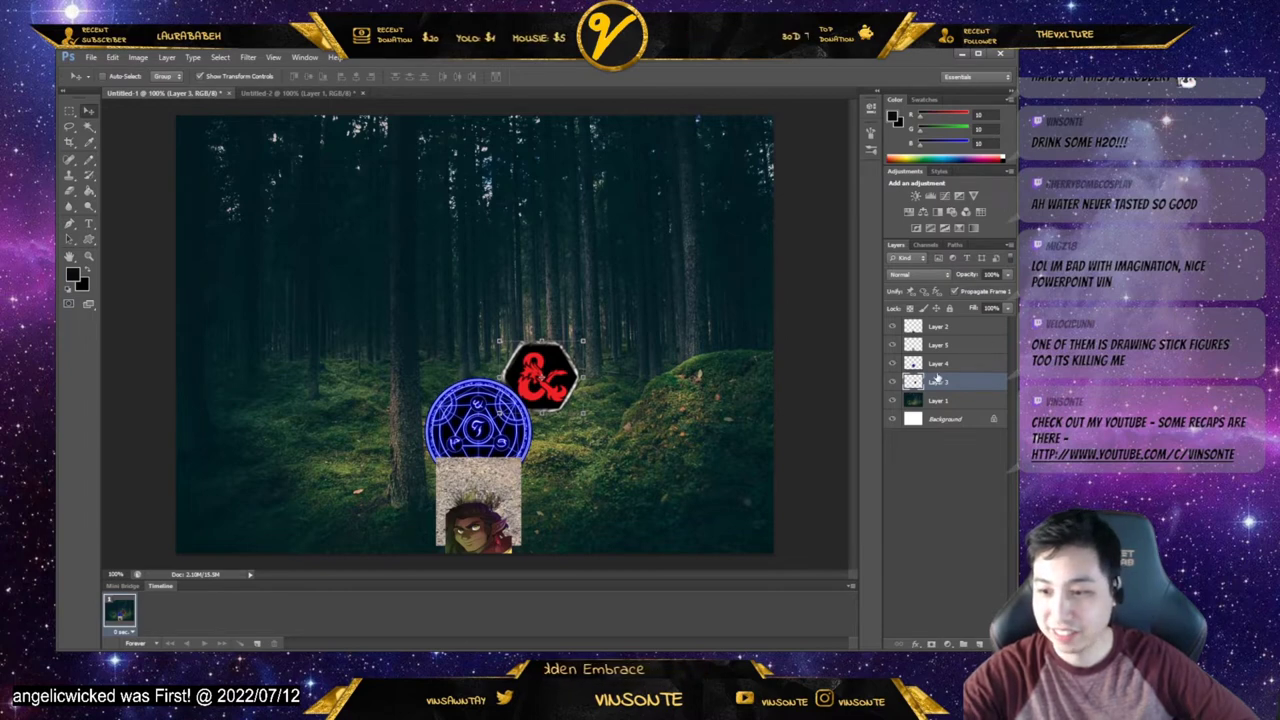
- Paste the white starburst image as a new layer directly above the magic circle's Layer 4
{"action": "left_click", "coordinate": [953, 364]}
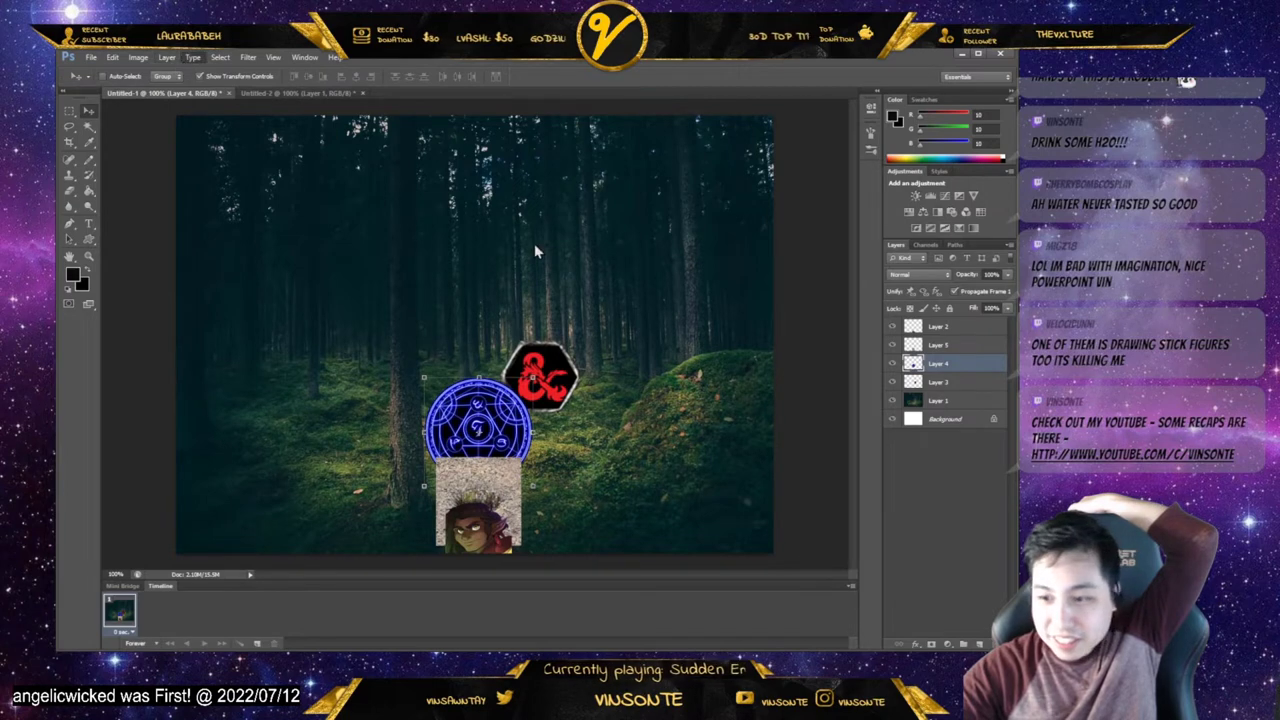
{"action": "left_click", "coordinate": [944, 498]}
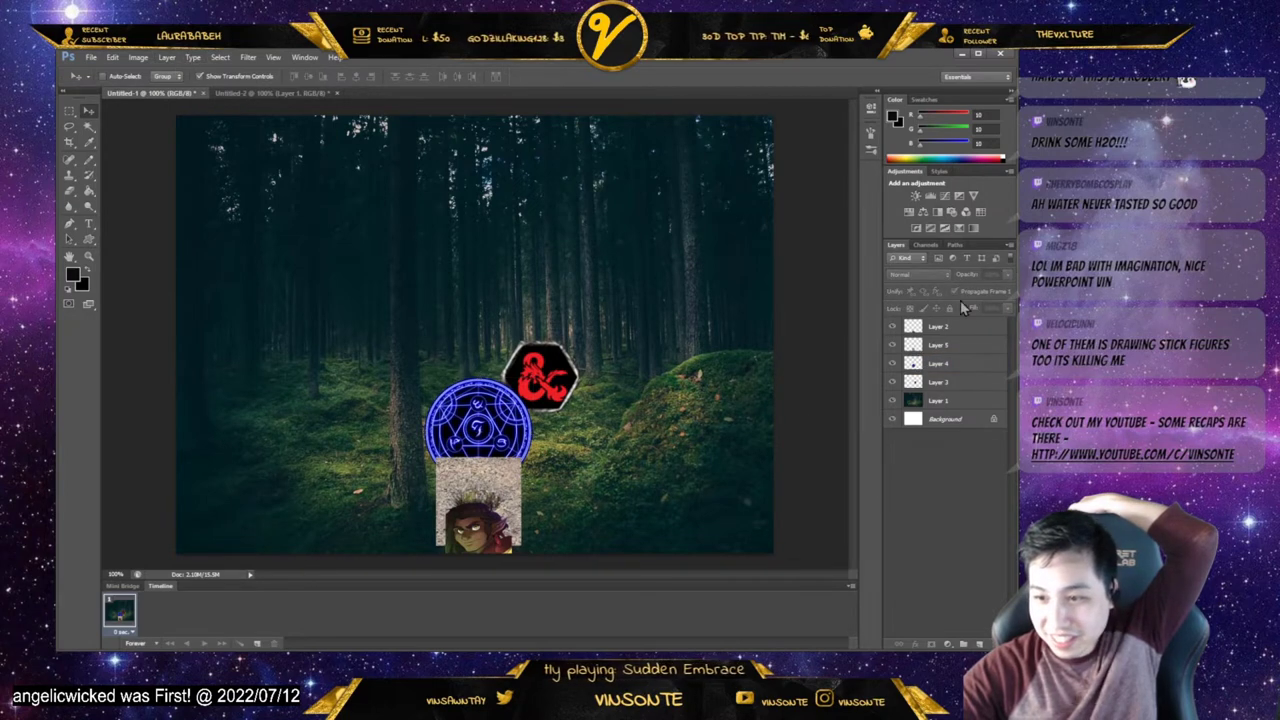
{"action": "left_click", "coordinate": [944, 370]}
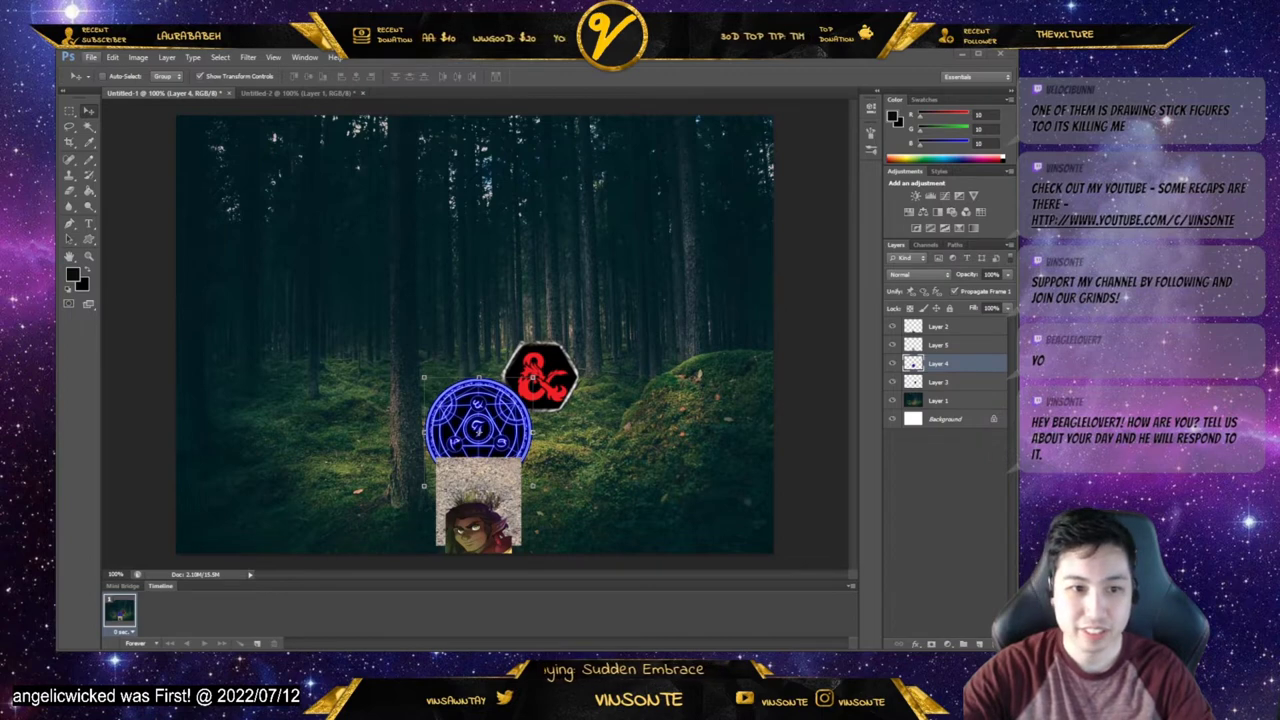
{"action": "key", "text": "ctrl+v"}
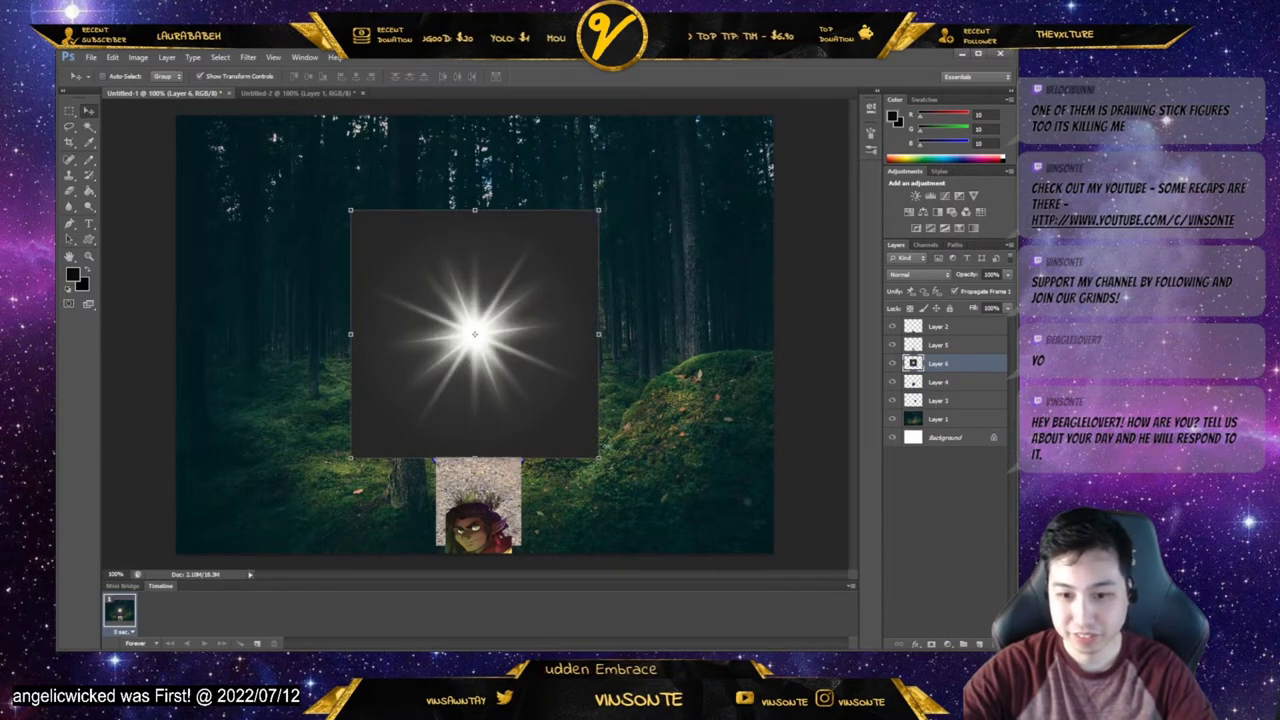
- Shrink the starburst on Layer 6 to about half size over the magic circle and remove its dark background with the Magic Wand
{"action": "left_click_drag", "start_coordinate": [598, 458], "coordinate": [506, 466]}
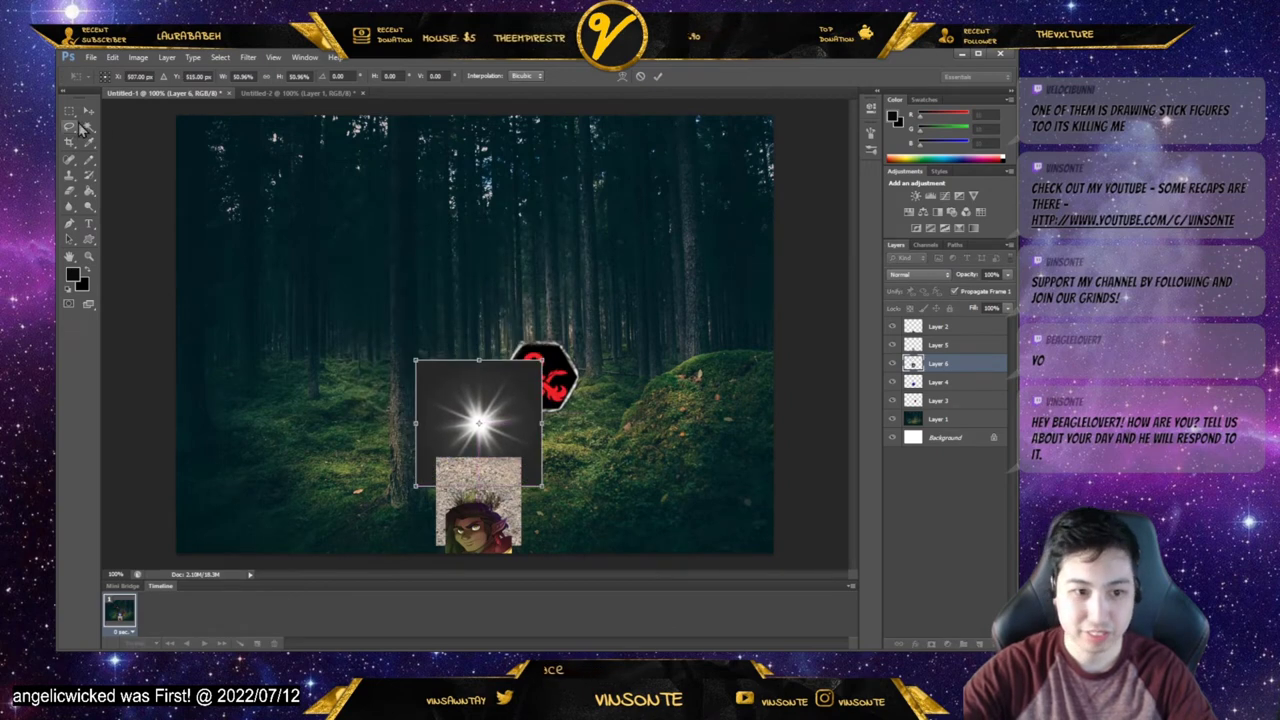
{"action": "key", "text": "Return"}
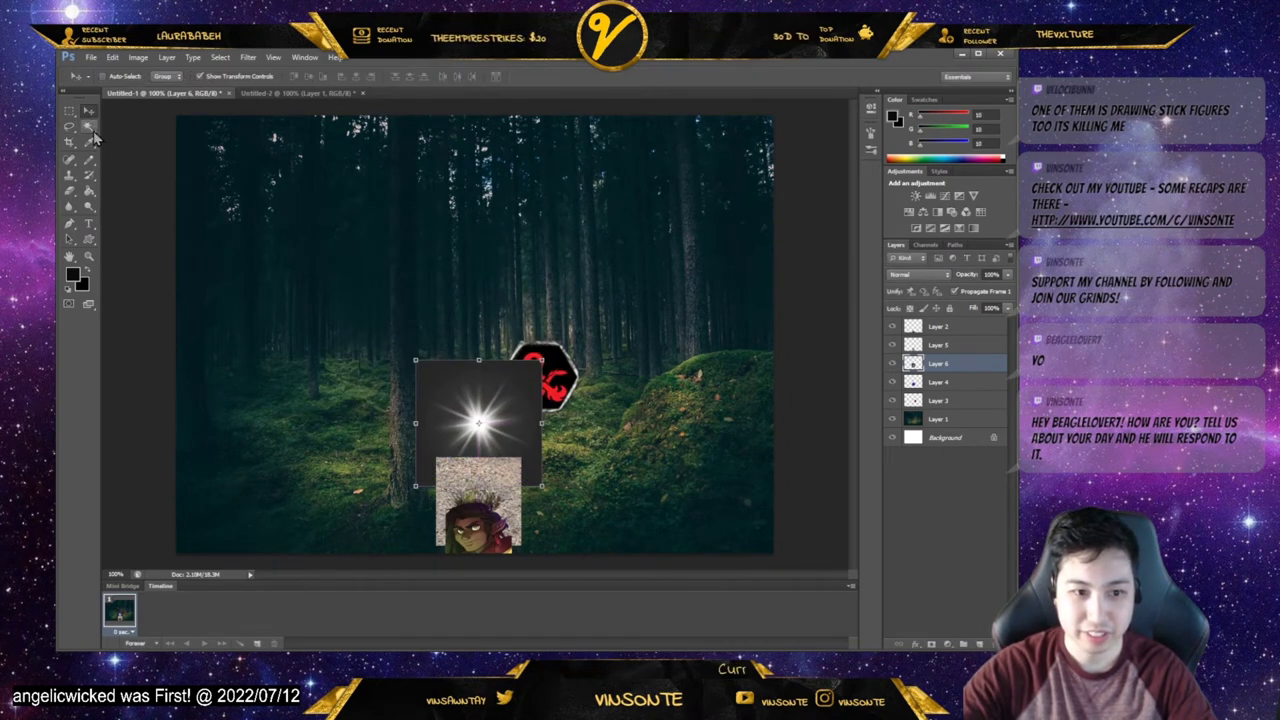
{"action": "left_click", "coordinate": [88, 126]}
{"action": "left_click", "coordinate": [503, 380]}
{"action": "key", "text": "Delete"}
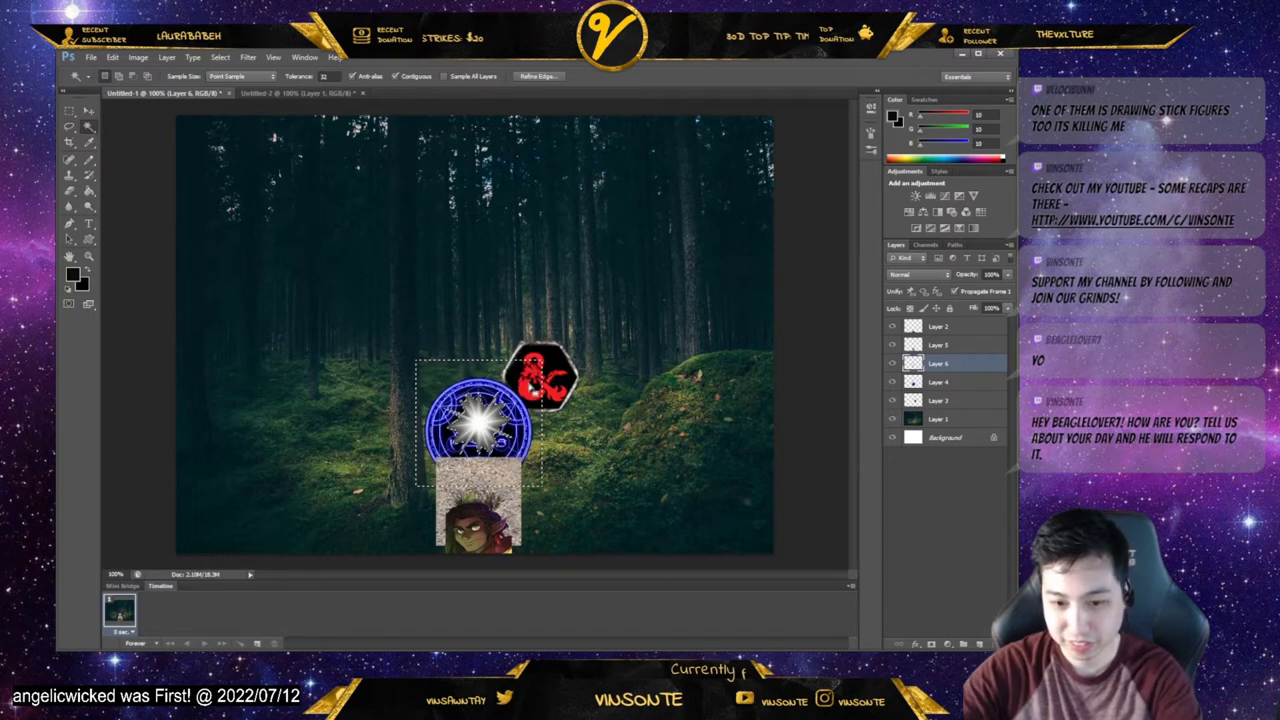
{"action": "key", "text": "ctrl+d"}
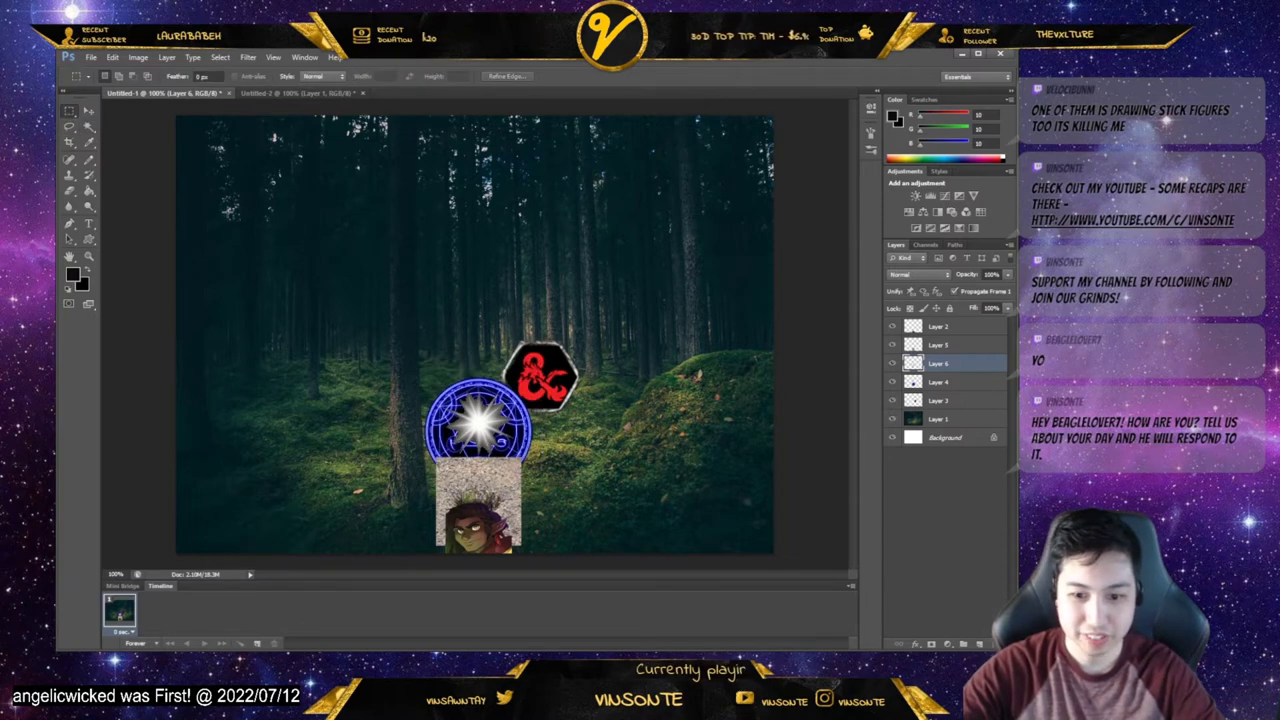
- Enlarge the starburst to about 109% and move it slightly up and right, toward the magic circle's edge beside the hexagon logo
{"action": "left_click", "coordinate": [88, 110]}
{"action": "key", "text": "ctrl+t"}
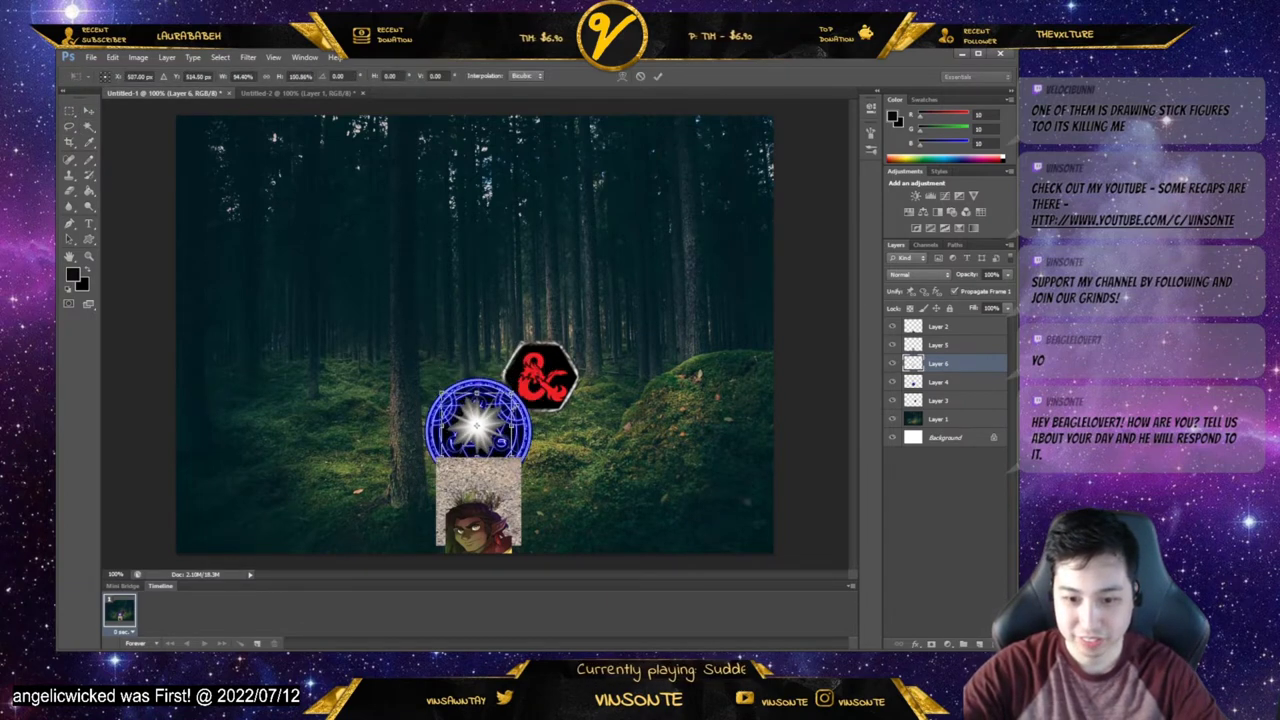
{"action": "mouse_move", "coordinate": [441, 383]}
{"action": "left_mouse_down"}
{"action": "mouse_move", "coordinate": [443, 357]}
{"action": "mouse_move", "coordinate": [442, 384]}
{"action": "left_mouse_up"}
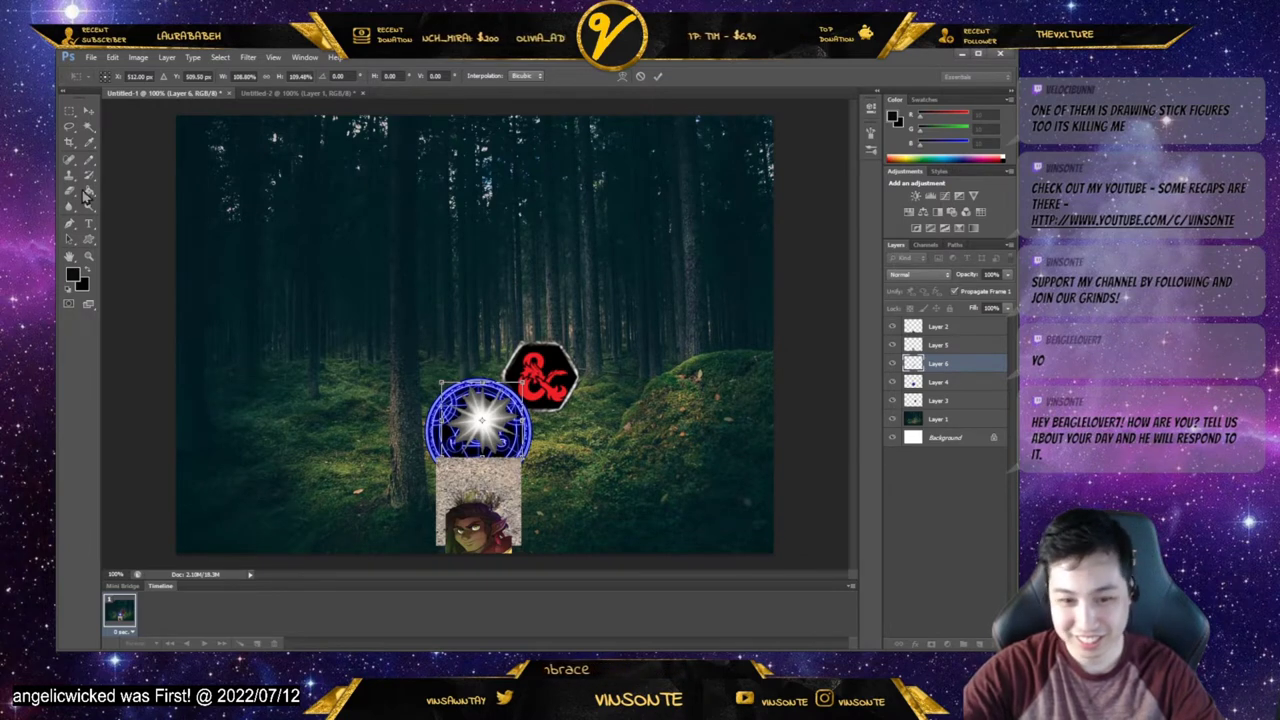
{"action": "left_click", "coordinate": [88, 111]}
{"action": "key", "text": "Return"}
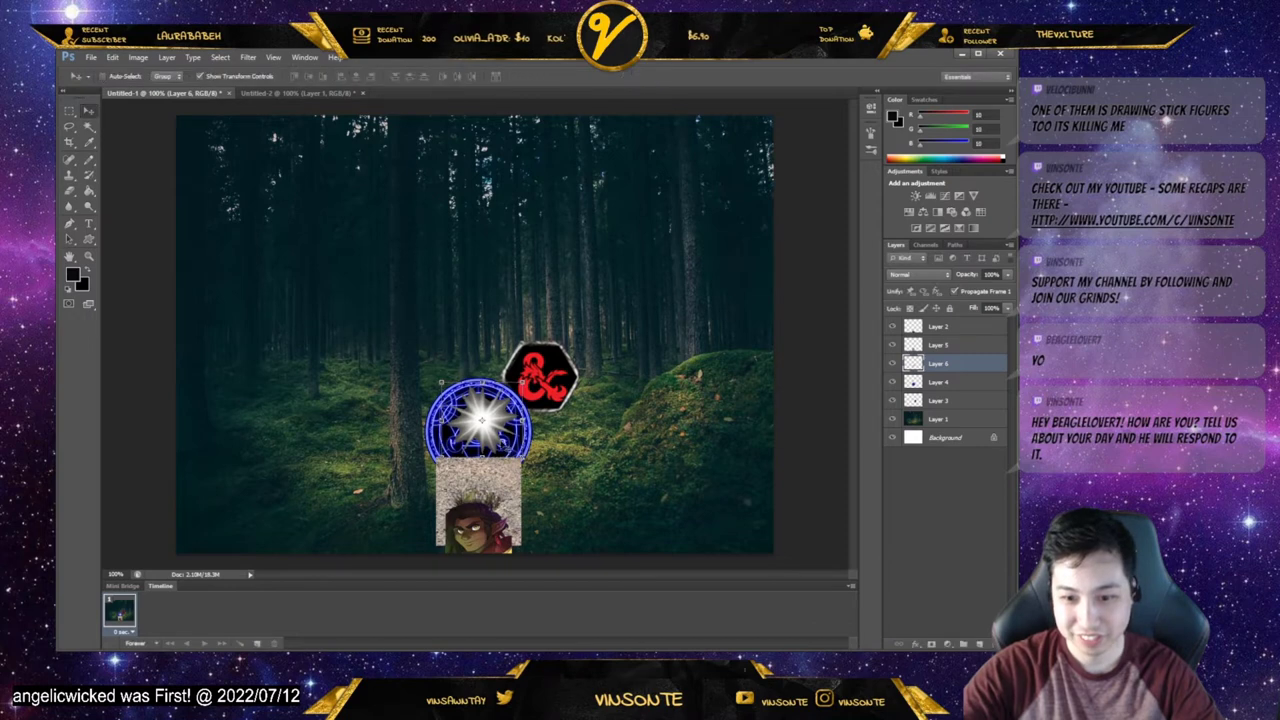
{"action": "left_click_drag", "start_coordinate": [480, 420], "coordinate": [503, 410]}
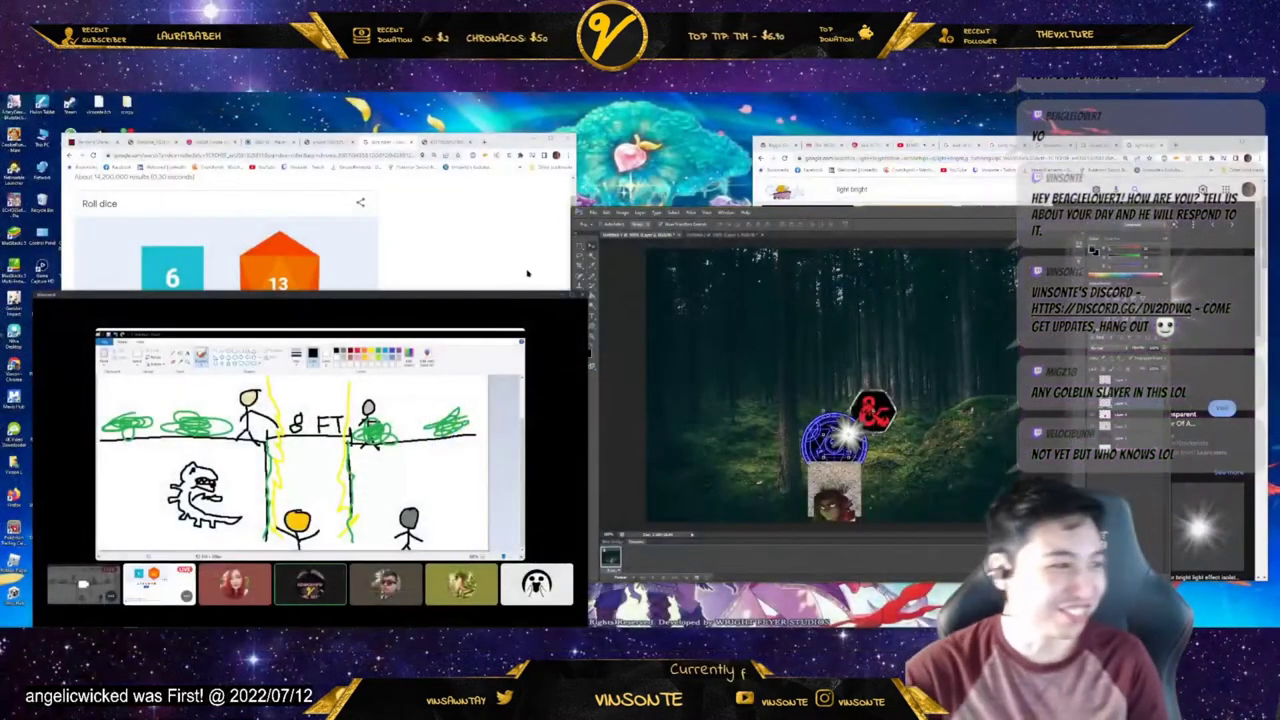
- Arrange the Photoshop window and the shared-drawing stream window side by side, enlarging both
{"action": "left_click_drag", "start_coordinate": [943, 207], "coordinate": [858, 119]}
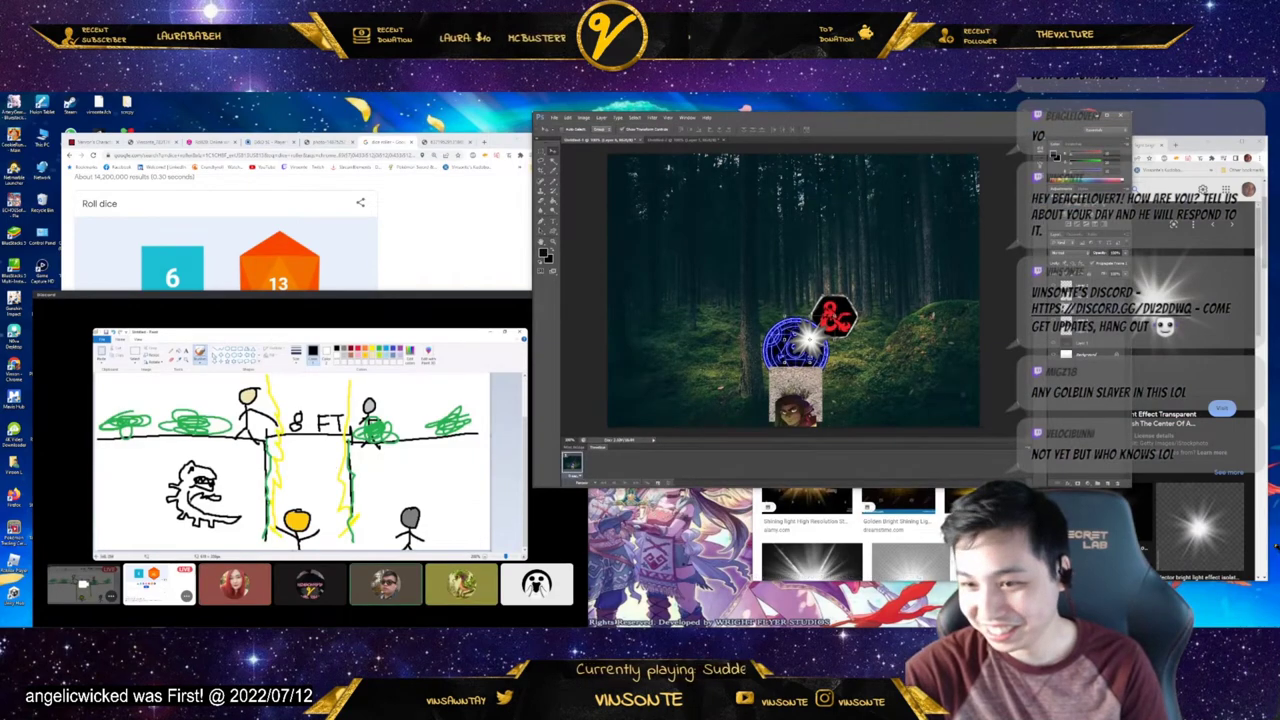
{"action": "left_click_drag", "start_coordinate": [1012, 487], "coordinate": [1268, 578]}
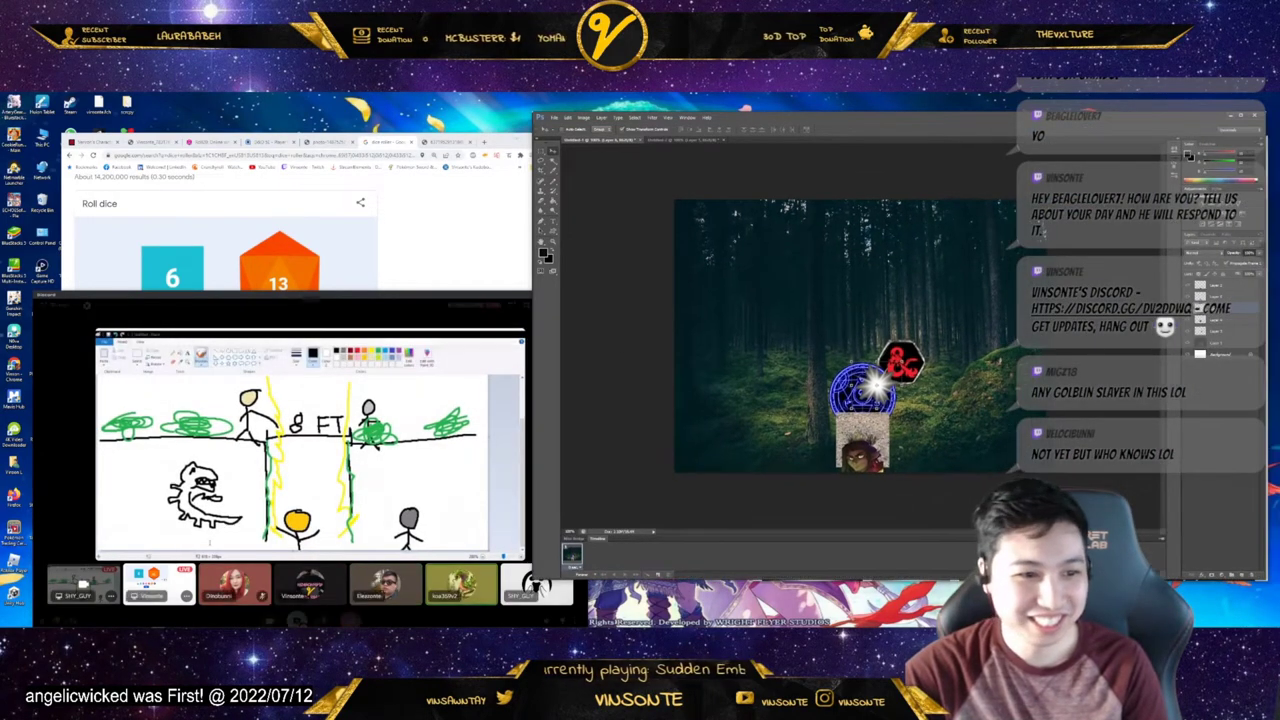
{"action": "mouse_move", "coordinate": [226, 545]}
{"action": "left_click_drag", "start_coordinate": [226, 545], "coordinate": [197, 372]}
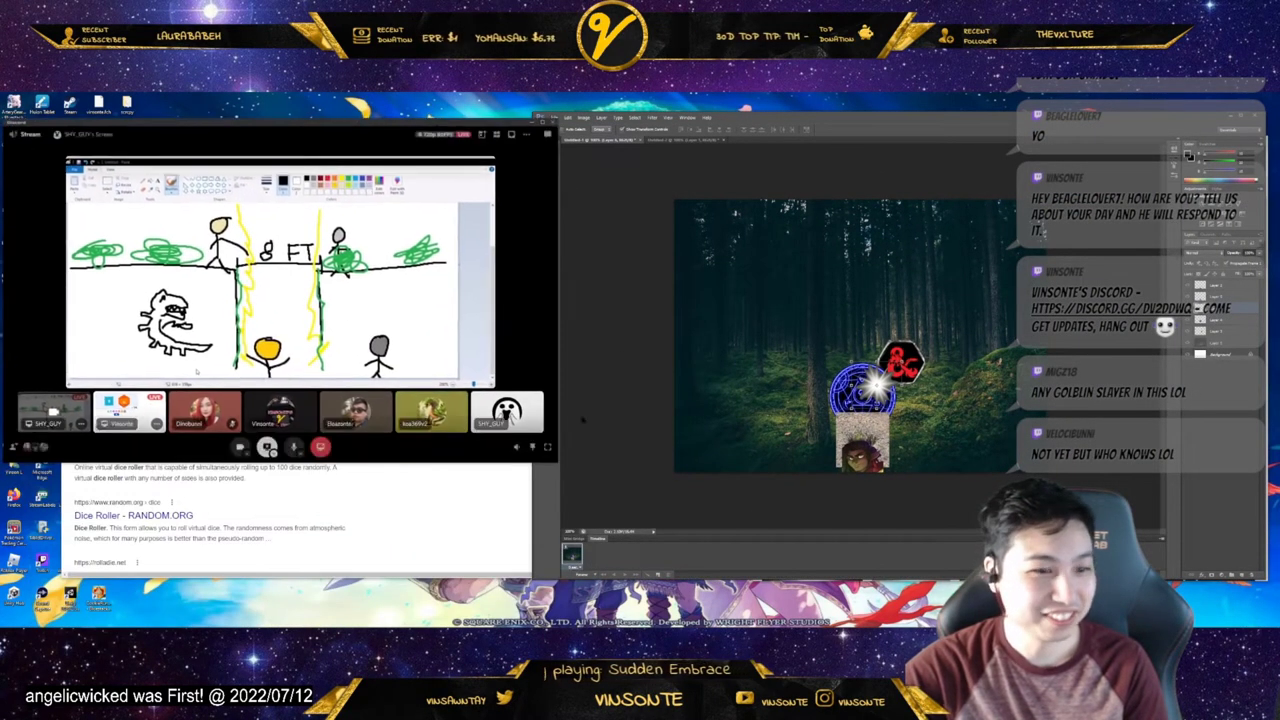
{"action": "left_click_drag", "start_coordinate": [556, 460], "coordinate": [627, 590]}
{"action": "mouse_move", "coordinate": [459, 307]}
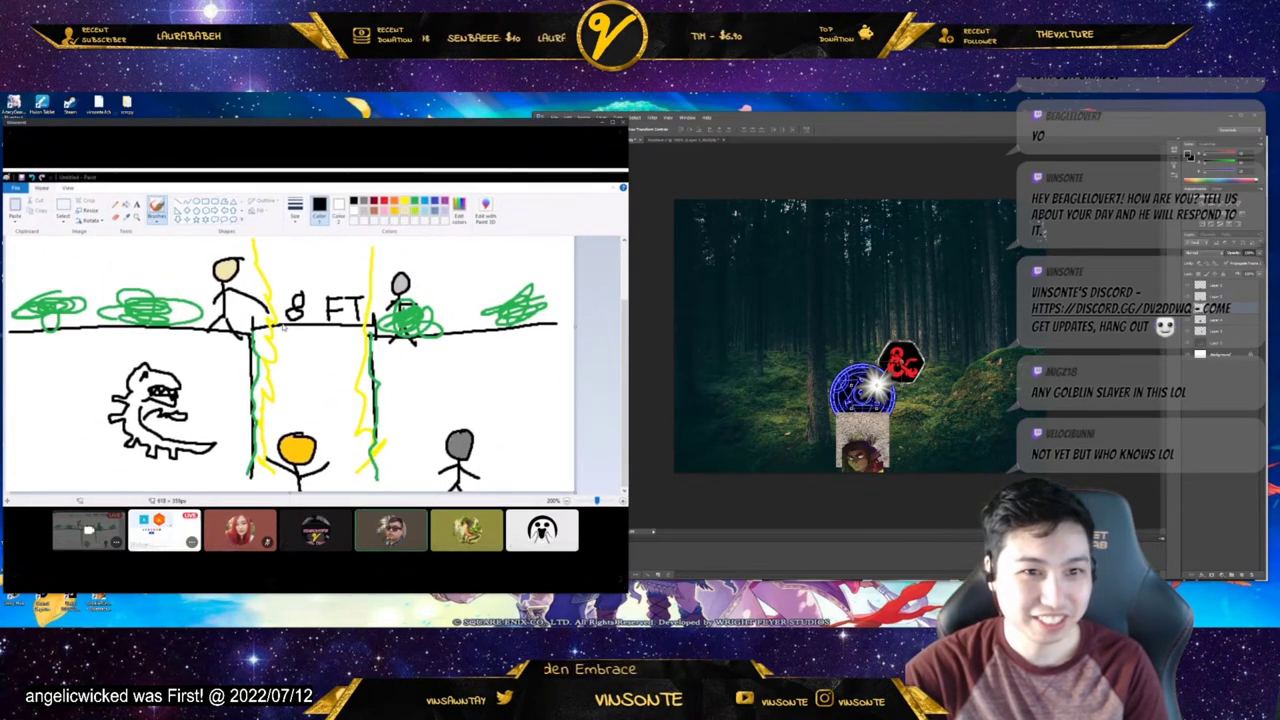
{"action": "left_click_drag", "start_coordinate": [484, 122], "coordinate": [480, 162]}
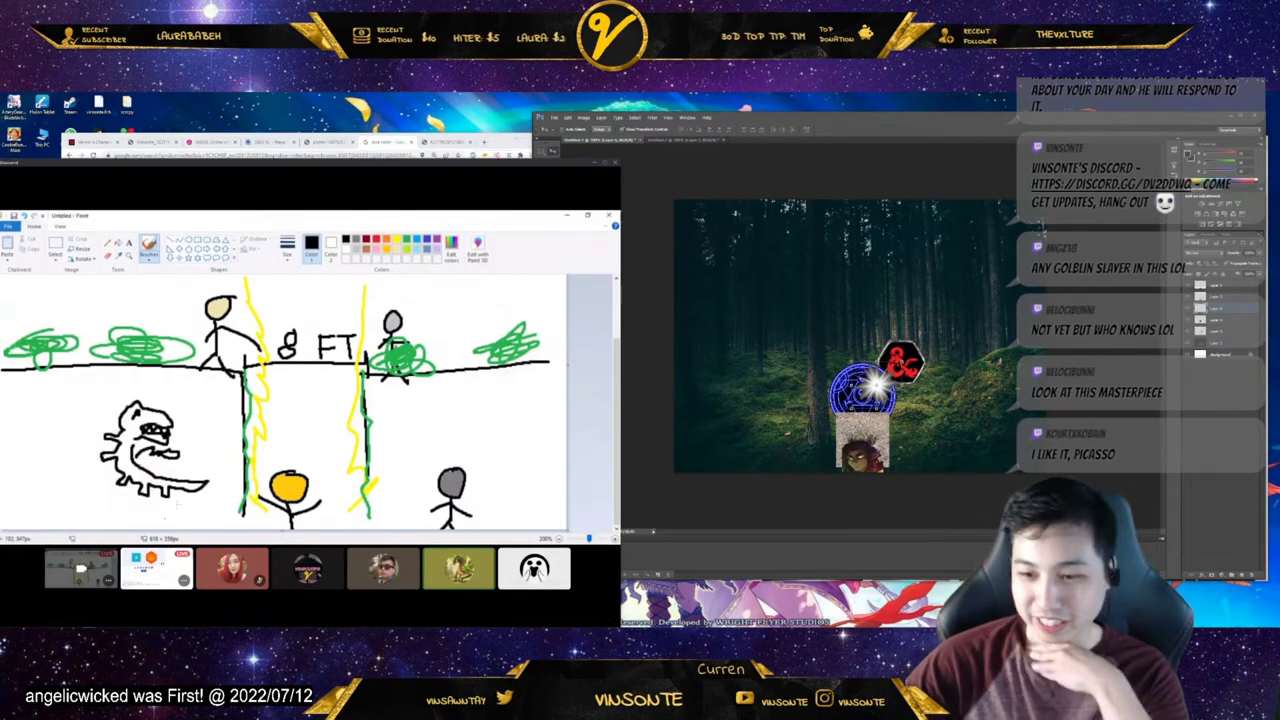
{"action": "left_click", "coordinate": [1220, 355]}
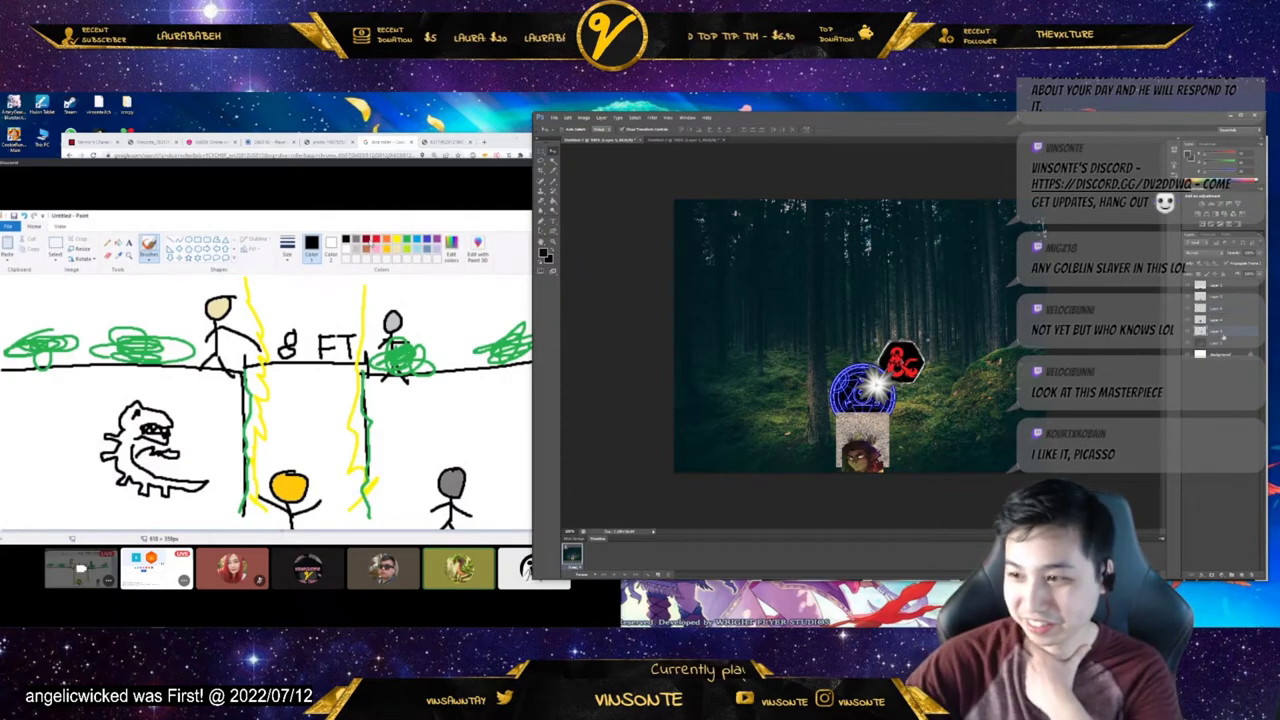
{"action": "key", "text": "alt+Tab"}
{"action": "left_click", "coordinate": [862, 280]}
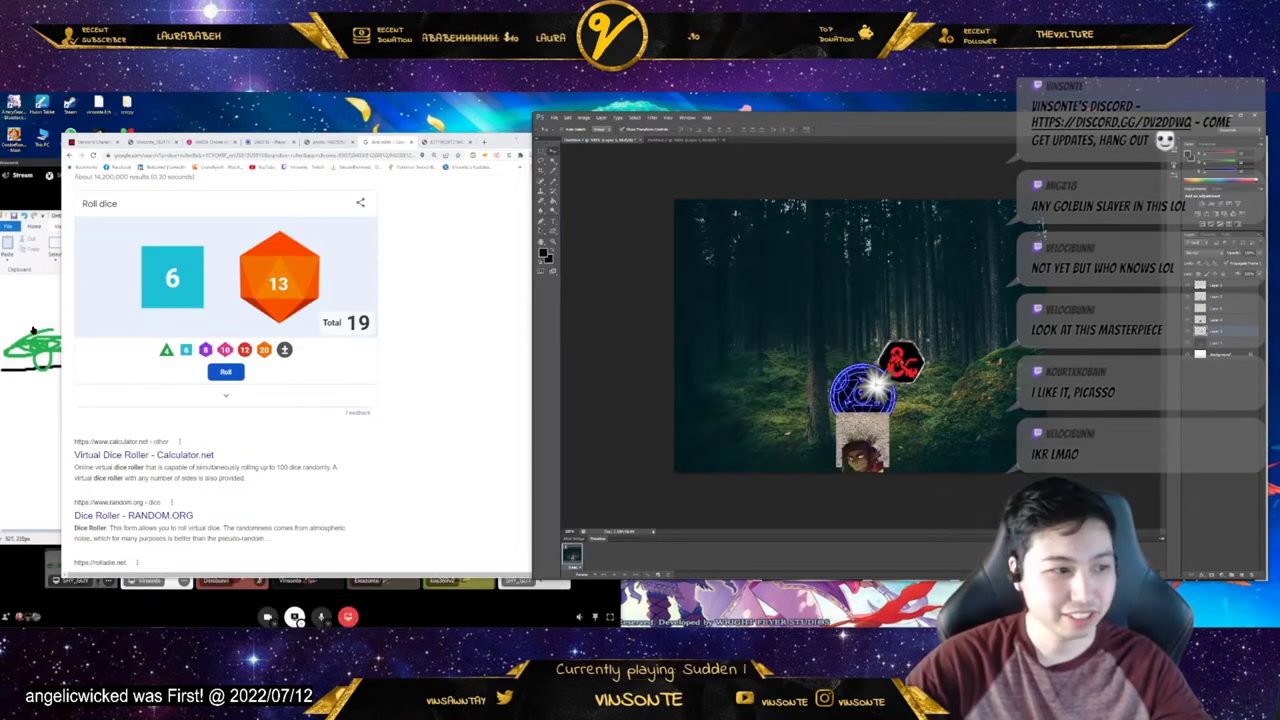
{"action": "left_click", "coordinate": [38, 410]}
{"action": "key", "text": "alt+Tab"}
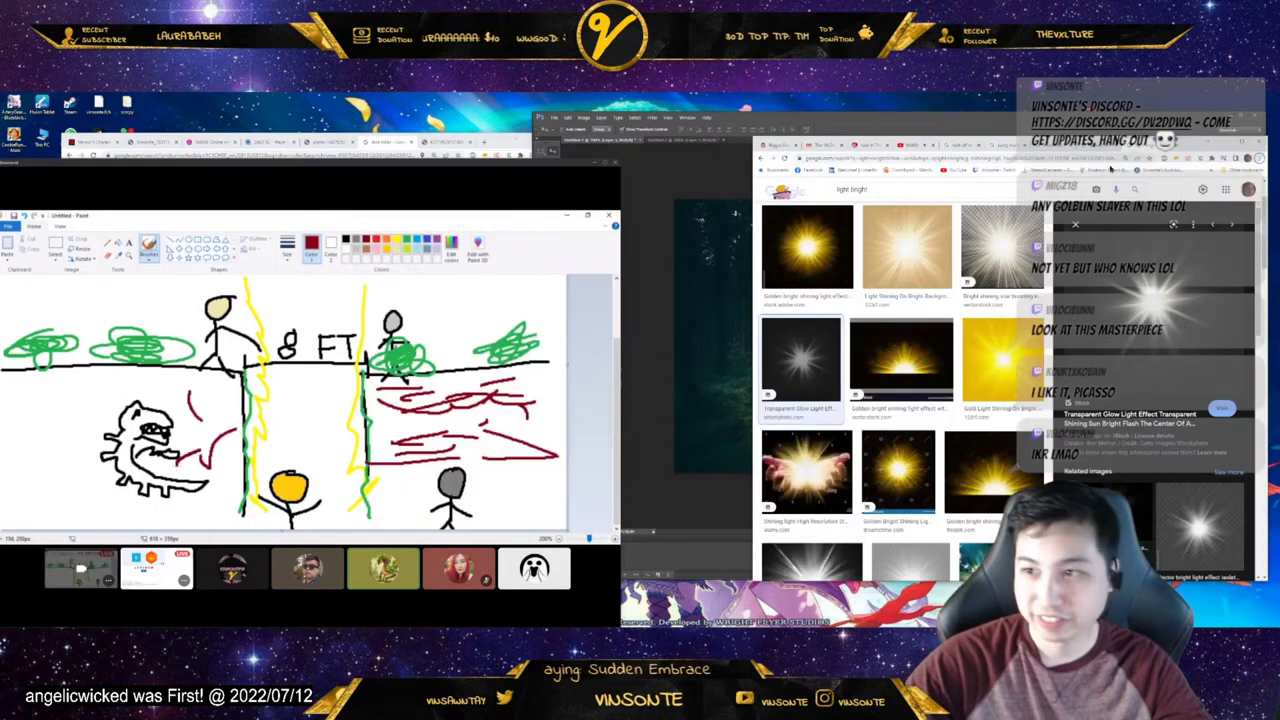
{"action": "key", "text": "alt+Tab"}
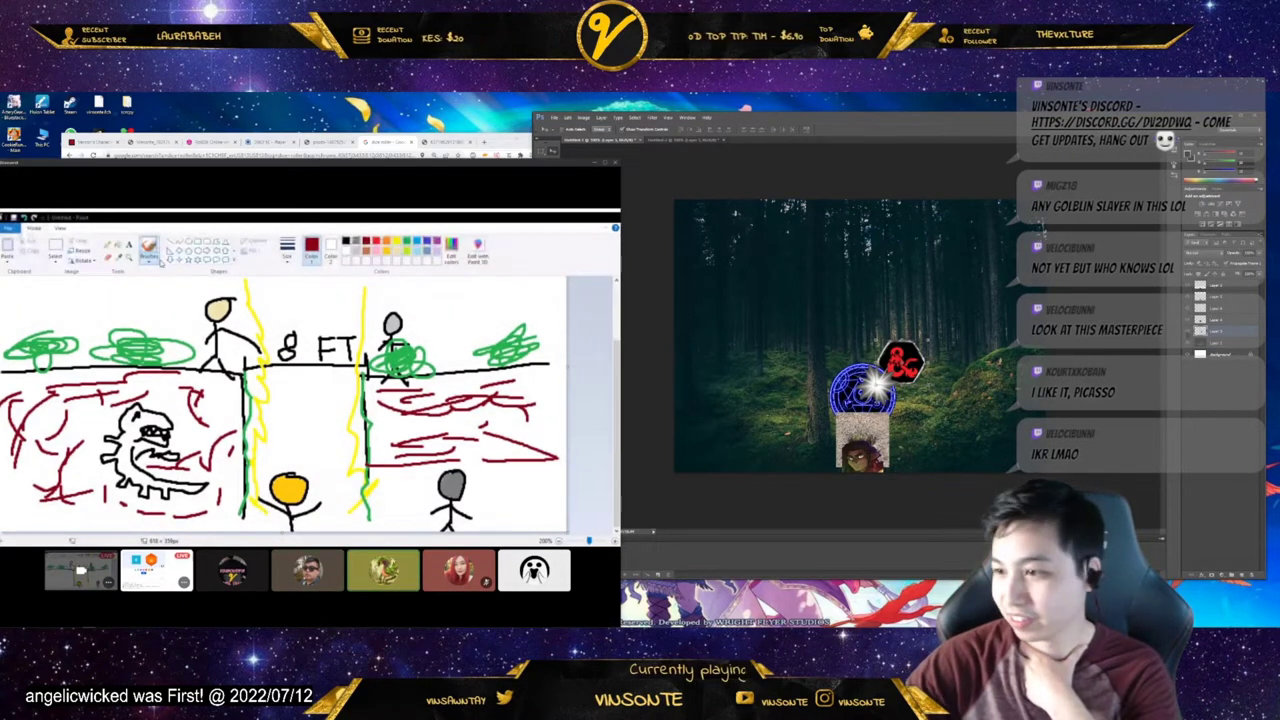
- Return to Photoshop and hide the starburst on Layer 6, keeping the hole picture's layer visible
{"action": "key", "text": "alt+Tab"}
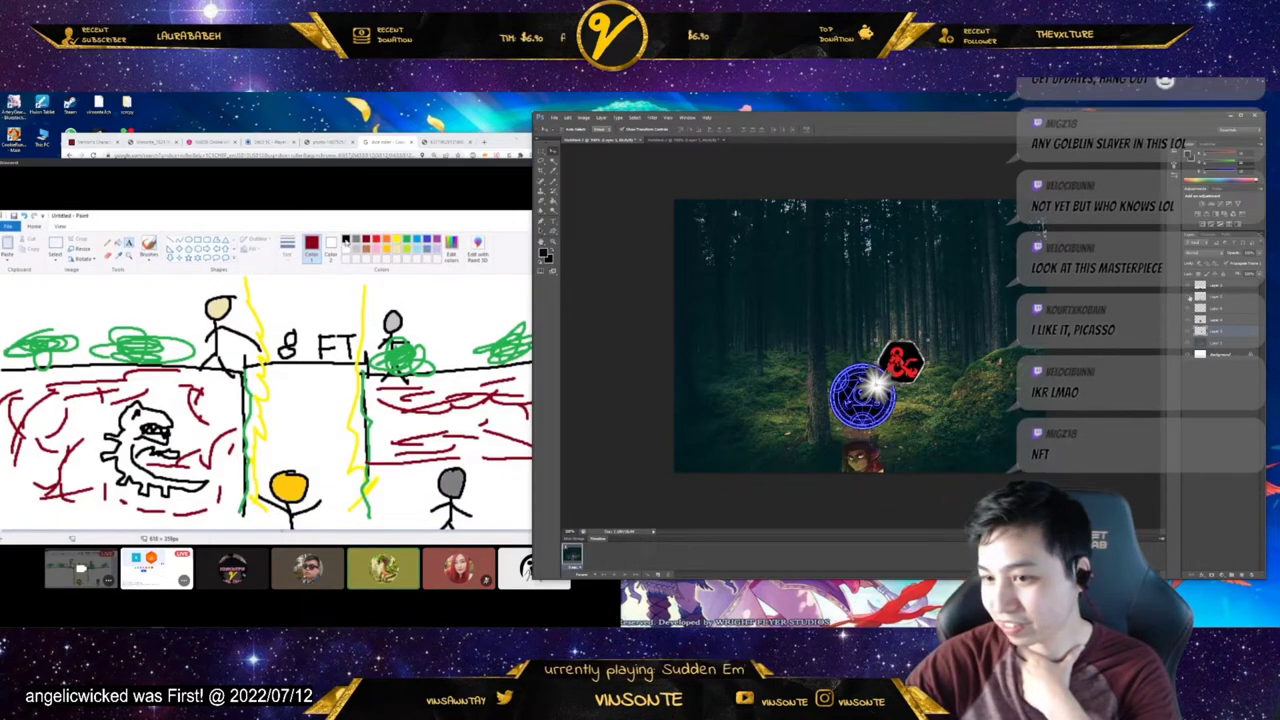
{"action": "left_click", "coordinate": [1188, 312]}
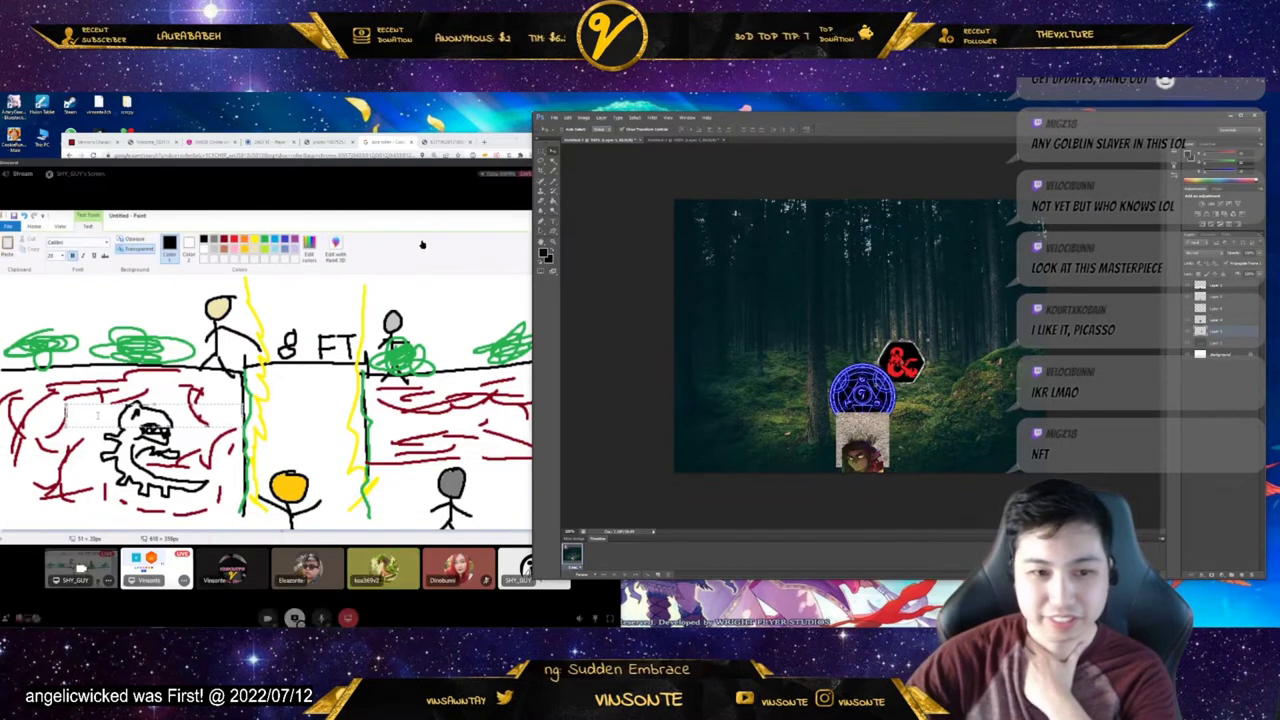
- Bring the stream window to the front, reposition it slightly and view the shared drawing
{"action": "left_click", "coordinate": [437, 163]}
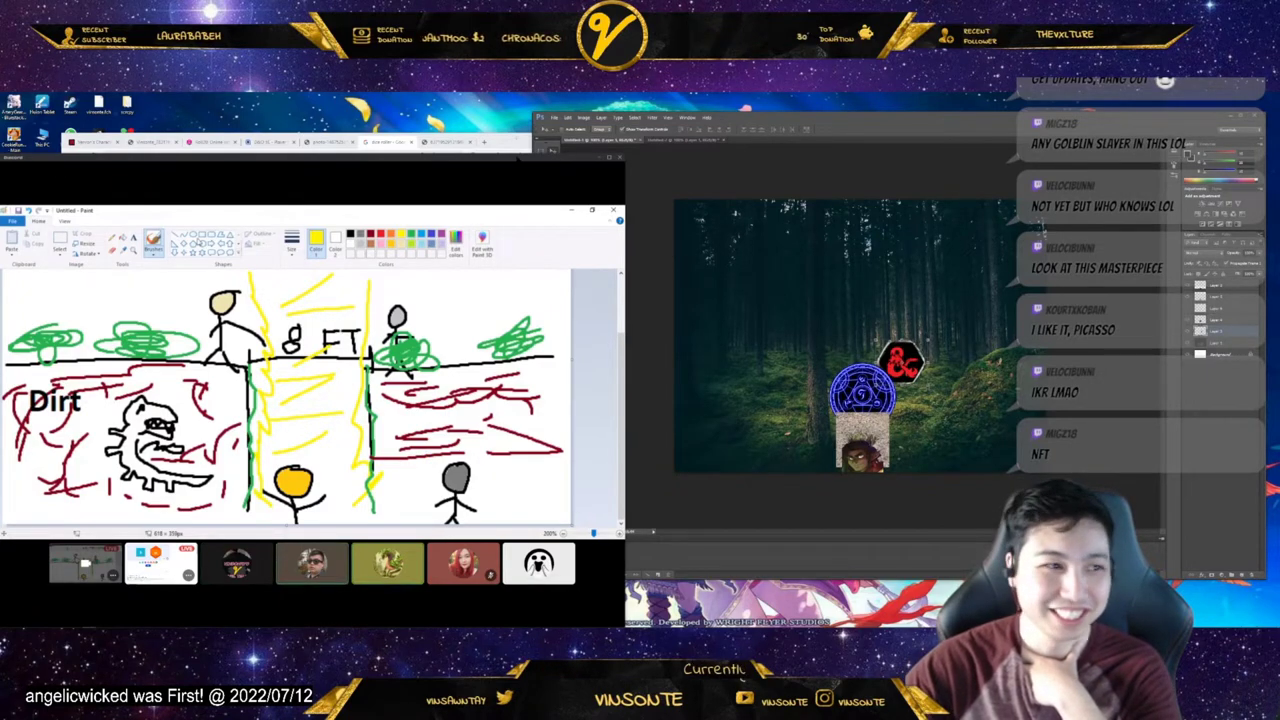
{"action": "left_click_drag", "start_coordinate": [518, 160], "coordinate": [529, 152]}
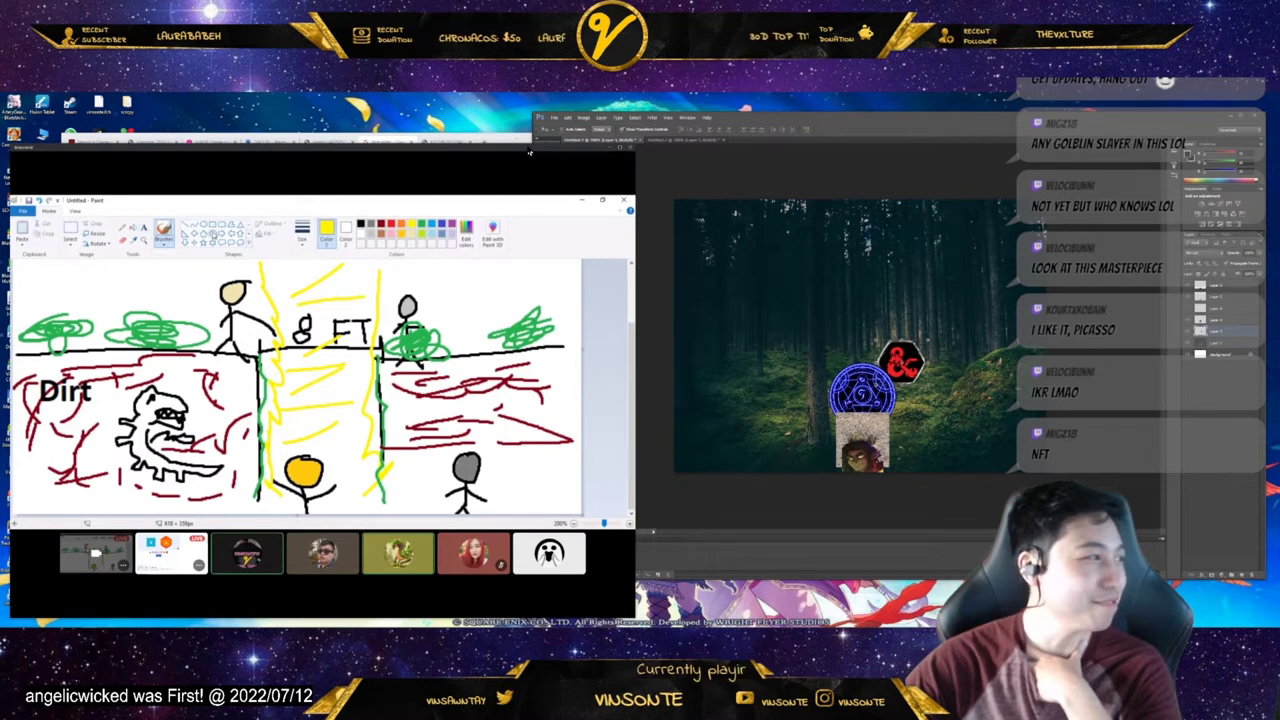
{"action": "left_click", "coordinate": [361, 224]}
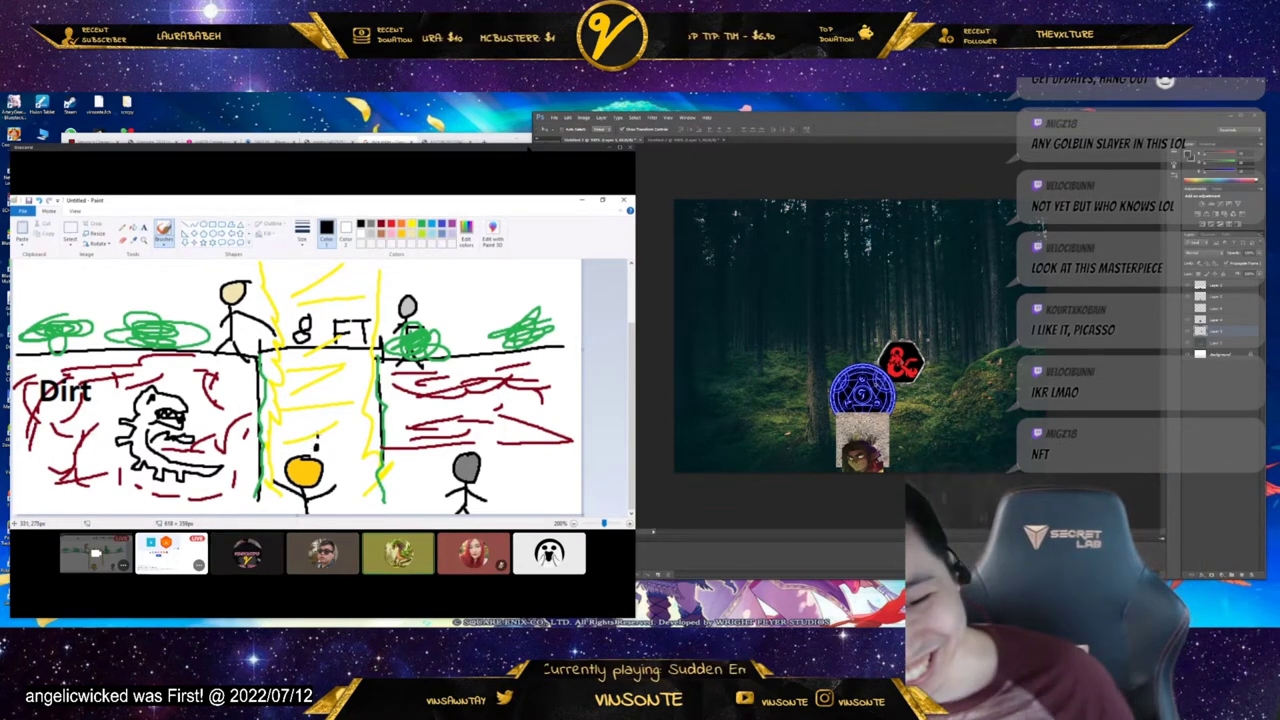
{"action": "left_click_drag", "start_coordinate": [313, 412], "coordinate": [320, 436]}
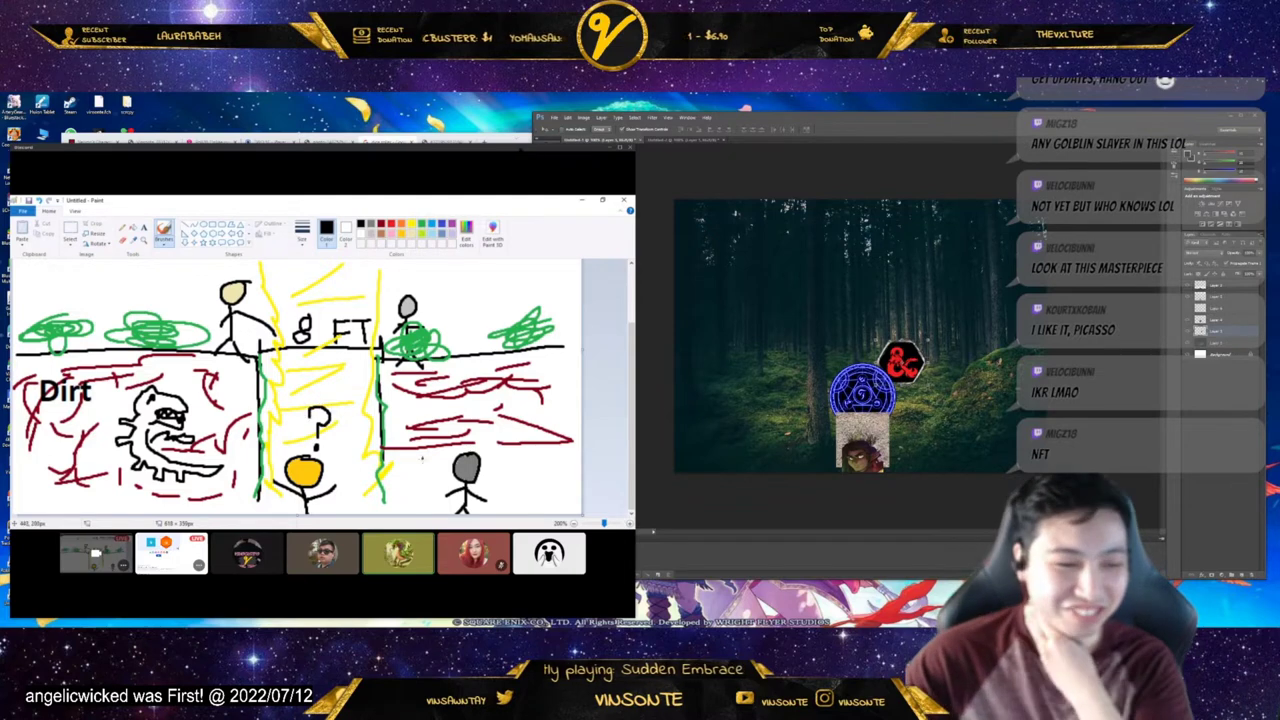
{"action": "mouse_move", "coordinate": [546, 229]}
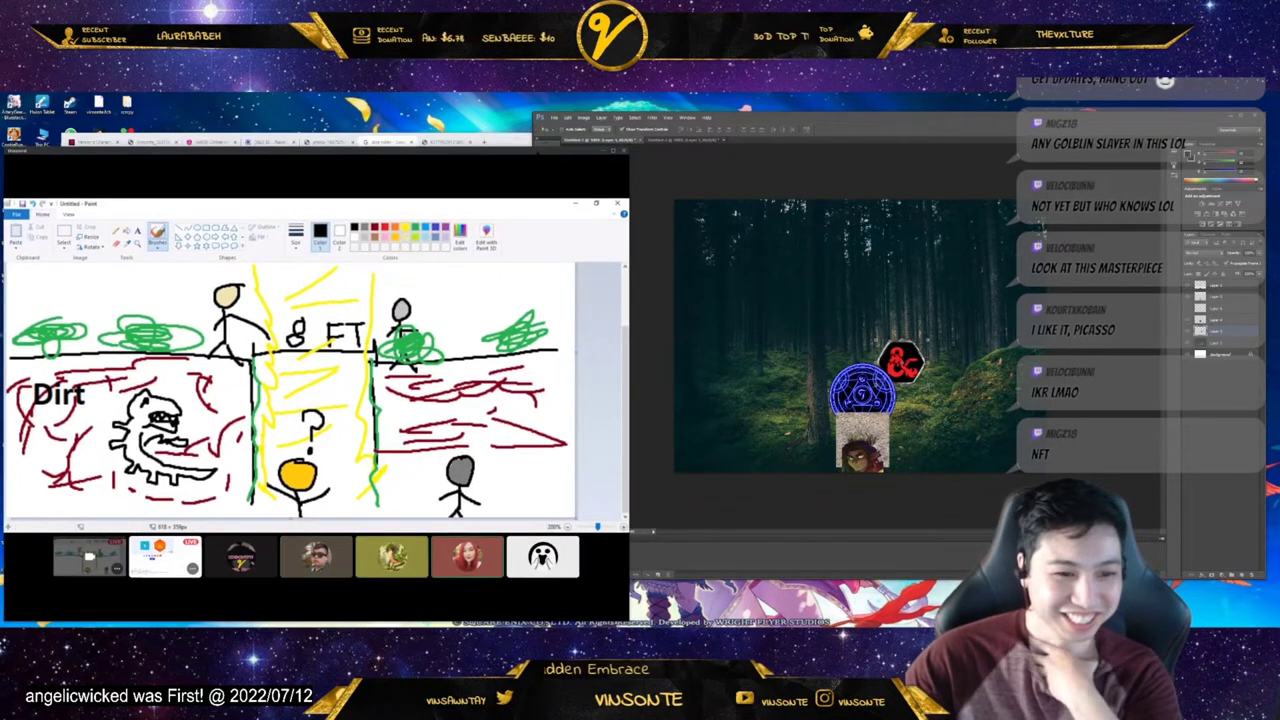
{"action": "mouse_move", "coordinate": [316, 400]}
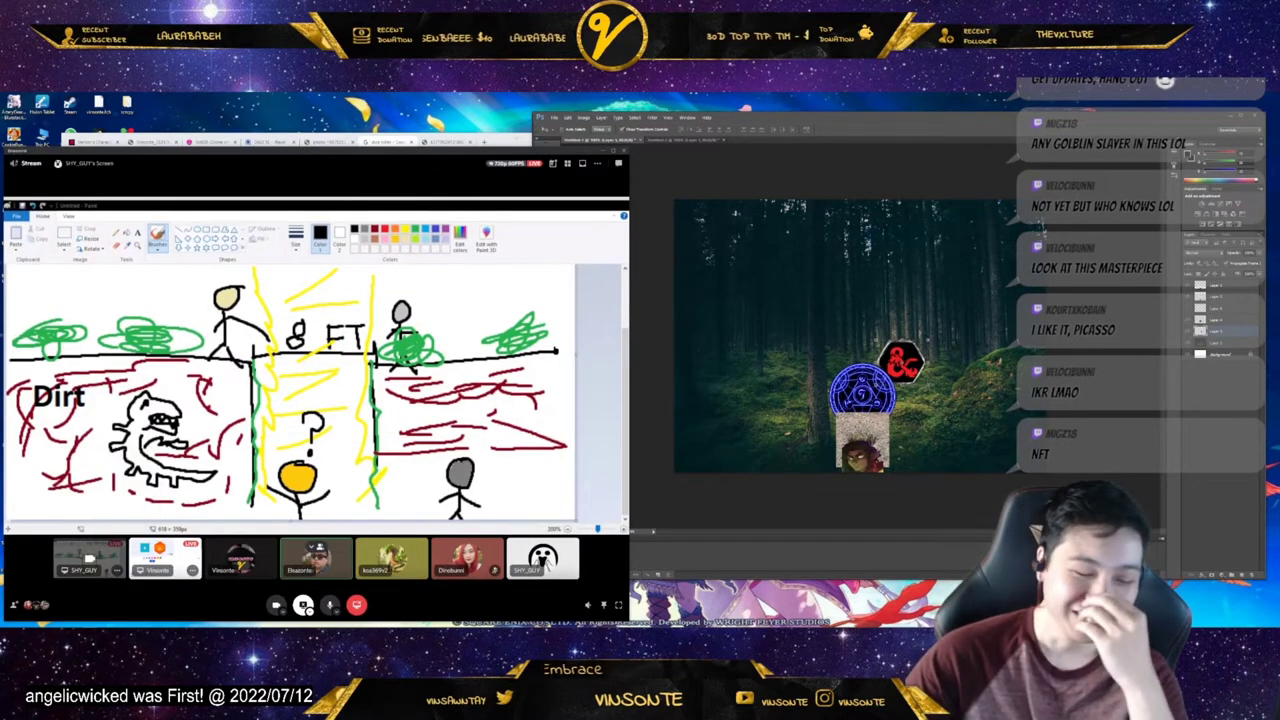